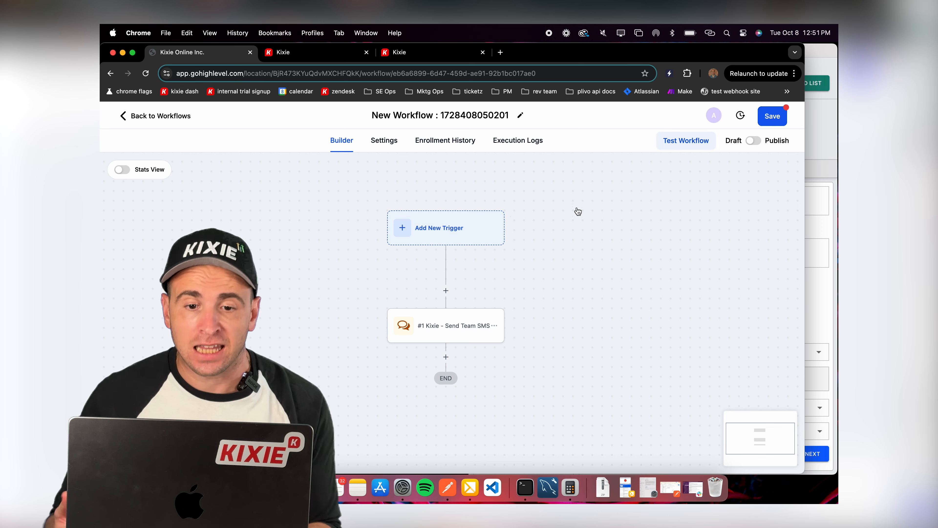
# Step: Start a Custom Webhook action after the Send Team SMS step, examine its configuration fields, and cancel it
pyautogui.click(445, 356)
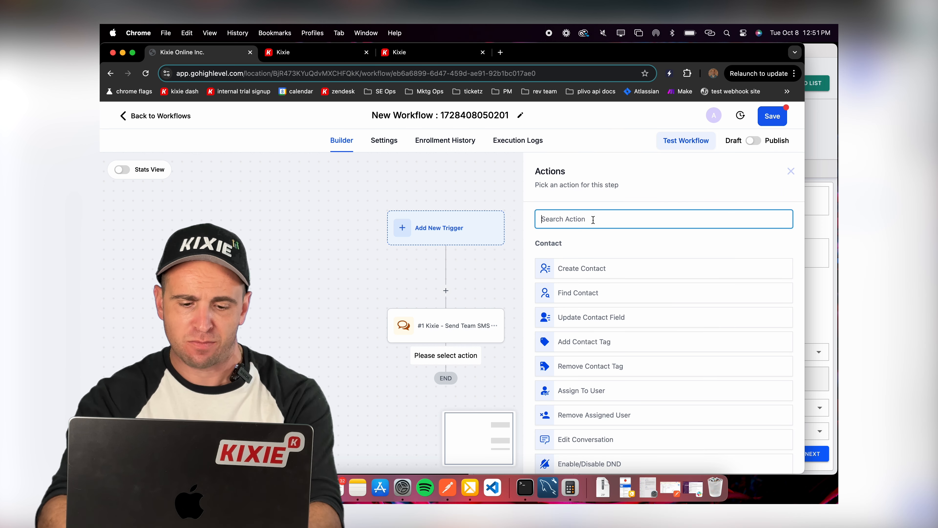
pyautogui.write('custom')
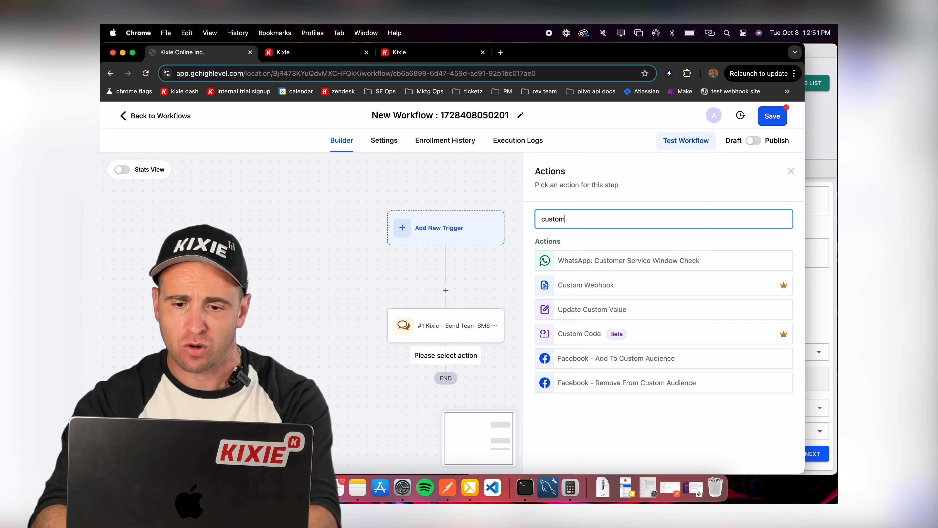
pyautogui.click(586, 291)
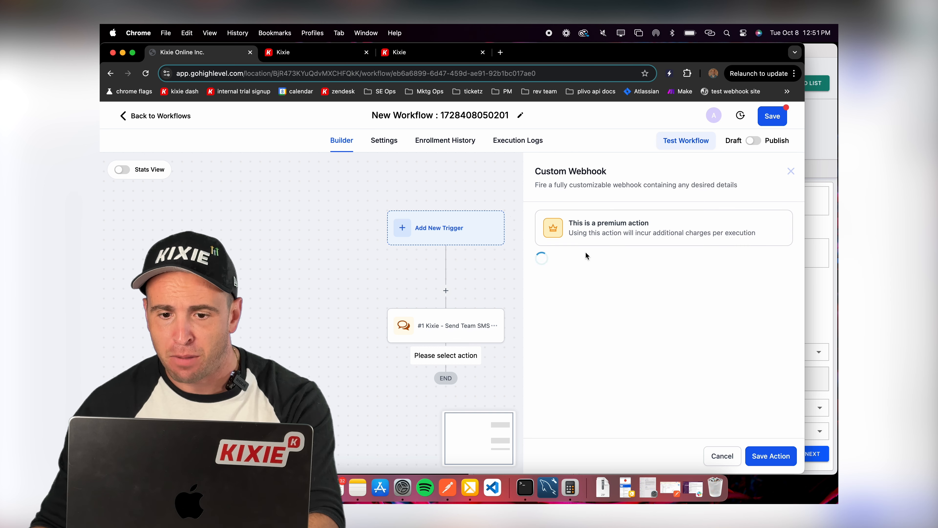
pyautogui.scroll(-5, 474, 286)
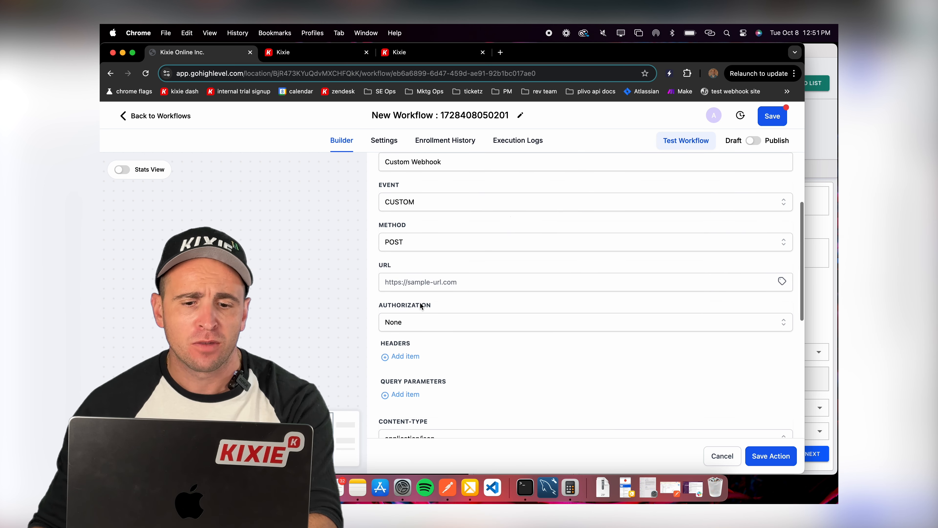
pyautogui.scroll(-4, 484, 295)
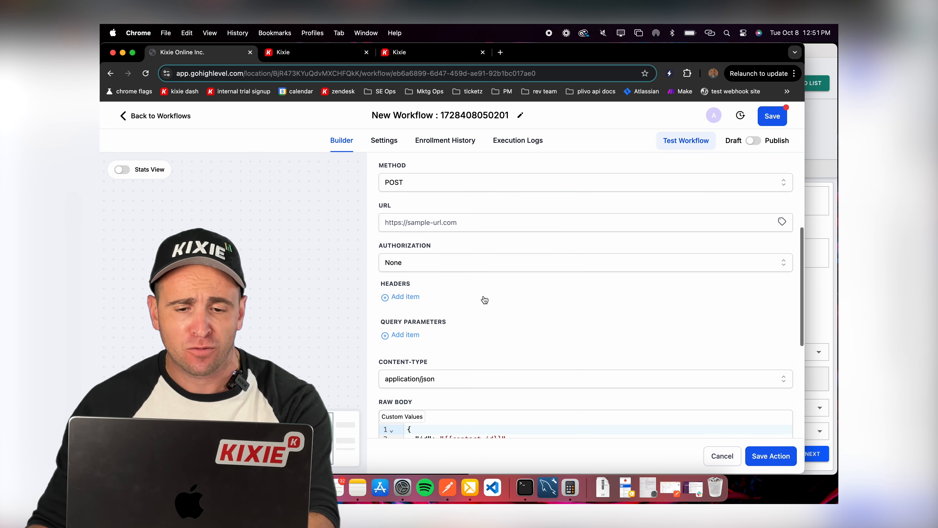
pyautogui.scroll(4, 484, 301)
pyautogui.scroll(3, 483, 307)
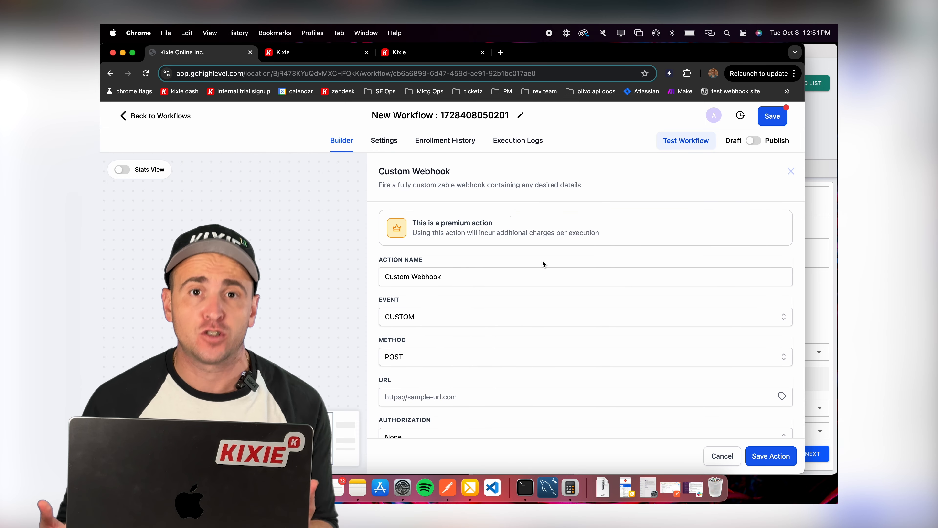
pyautogui.click(714, 458)
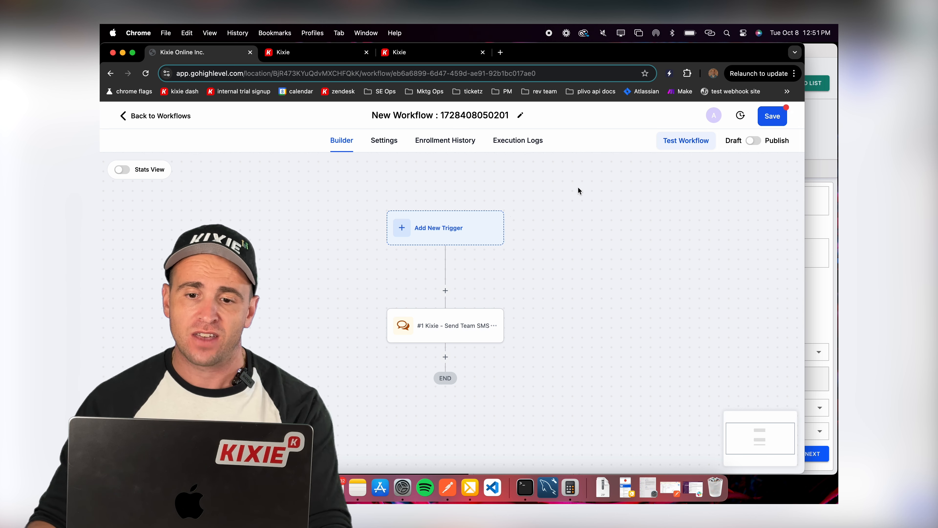
# Step: Add a Contact Created trigger without filters to the workflow and save it
pyautogui.click(406, 232)
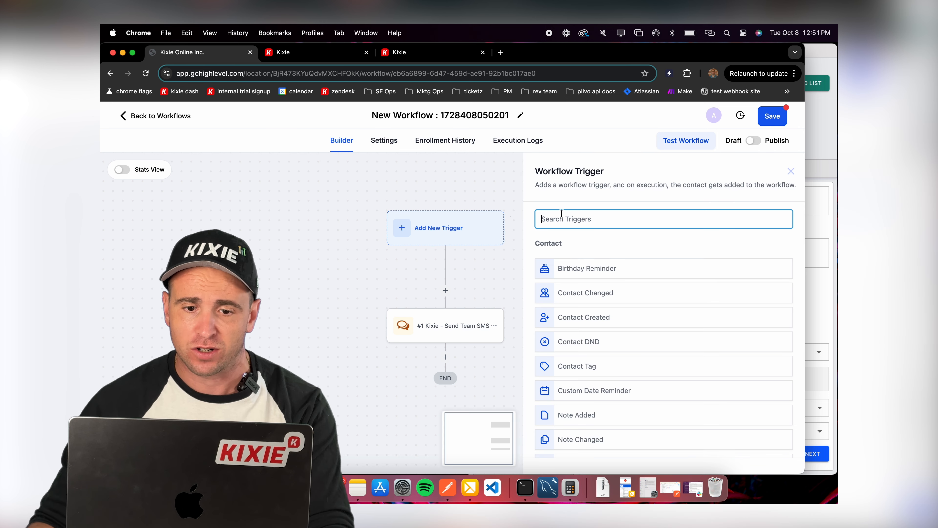
pyautogui.click(573, 218)
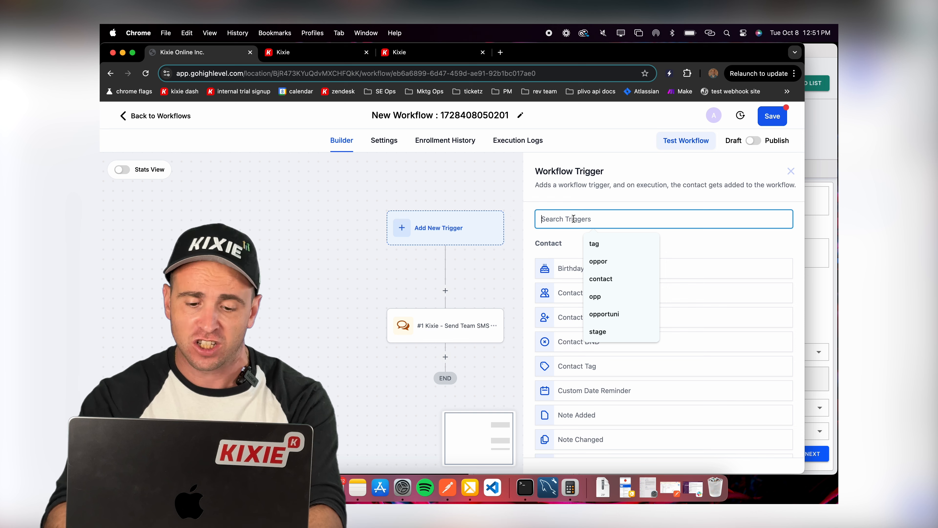
pyautogui.write('contact')
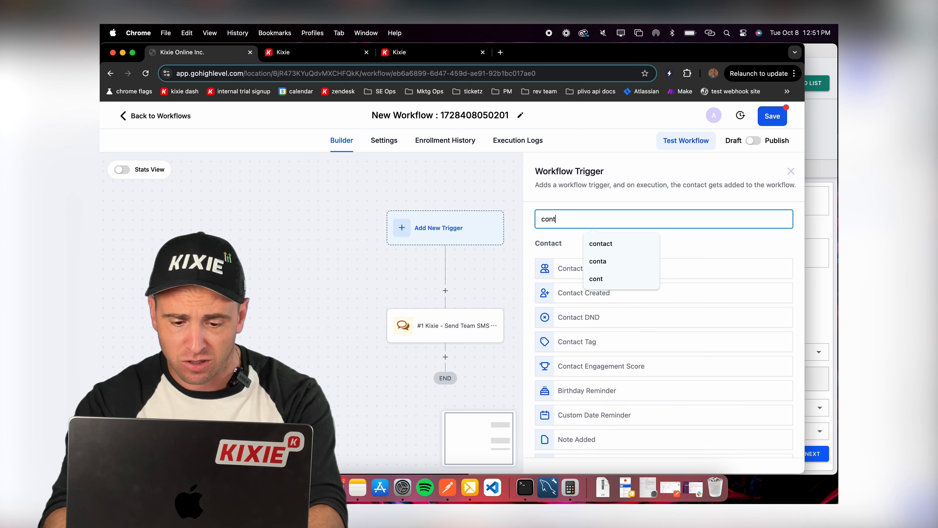
pyautogui.click(611, 294)
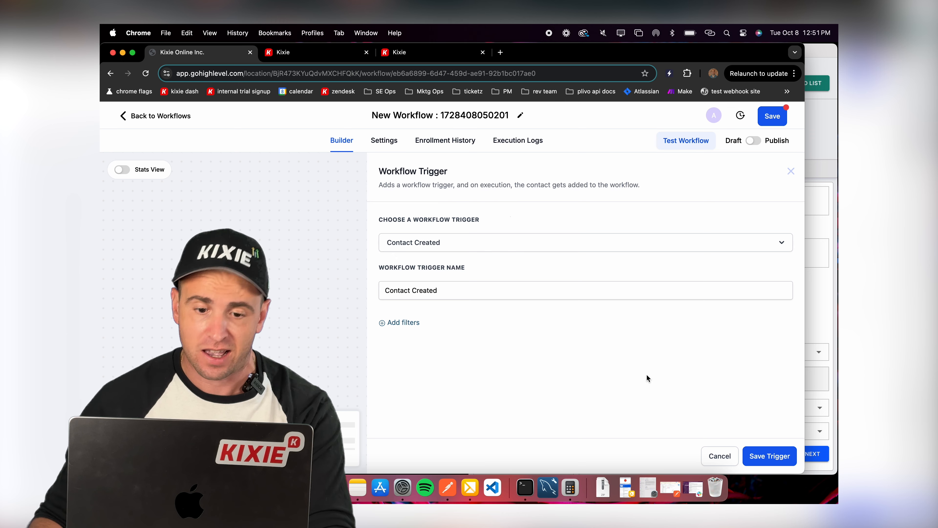
pyautogui.click(781, 455)
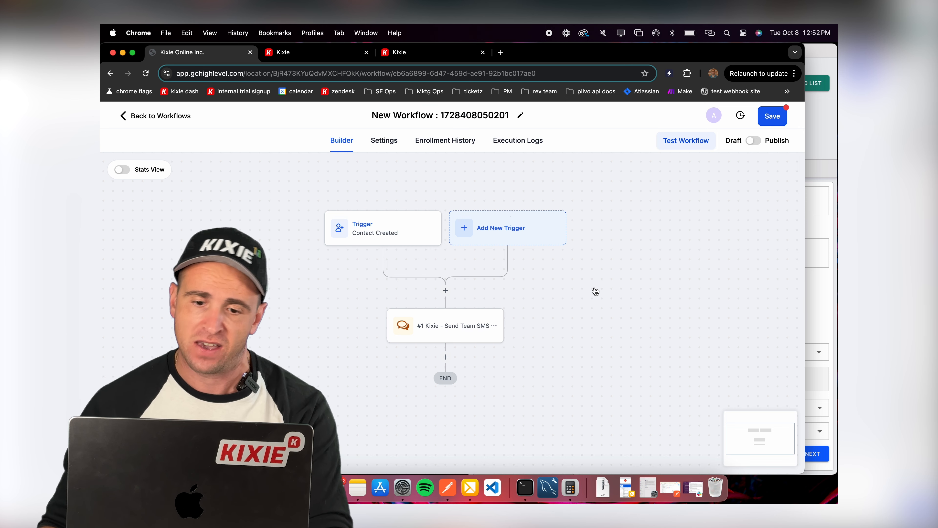
# Step: Examine the Send Team SMS action's inbox ID, phone, message and from number fields, and close its settings
pyautogui.scroll(-2, 486, 320)
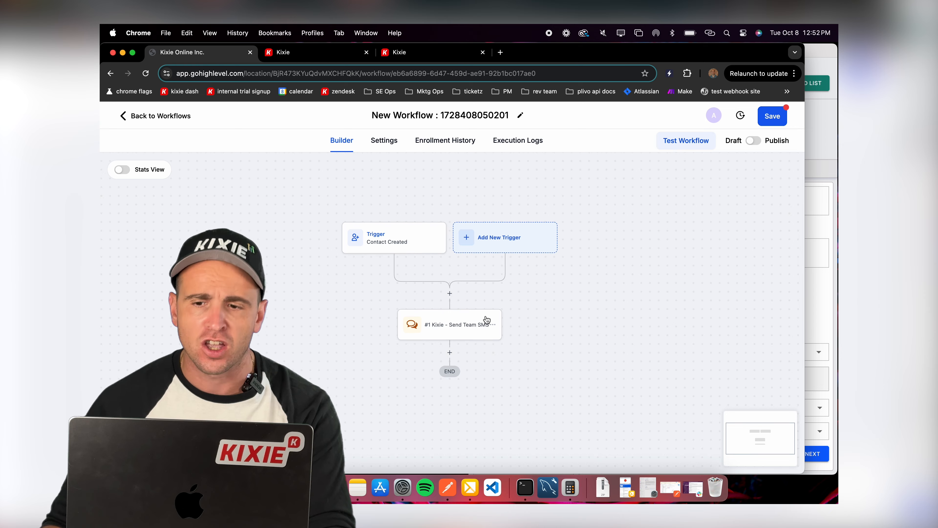
pyautogui.scroll(2, 486, 319)
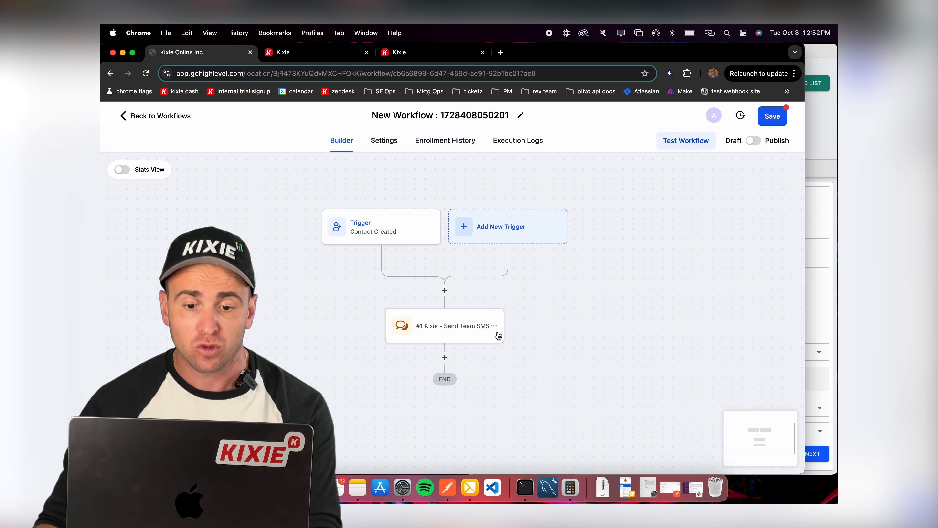
pyautogui.click(449, 330)
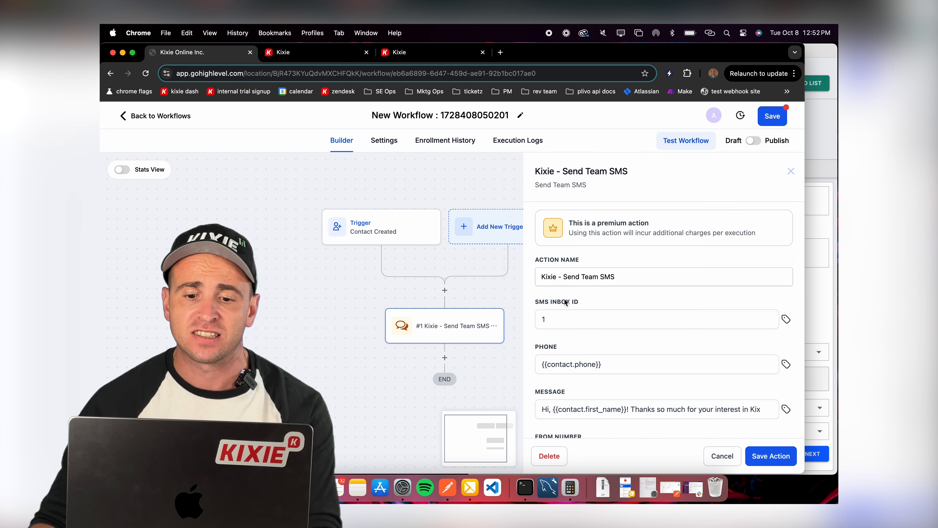
pyautogui.scroll(-2, 585, 298)
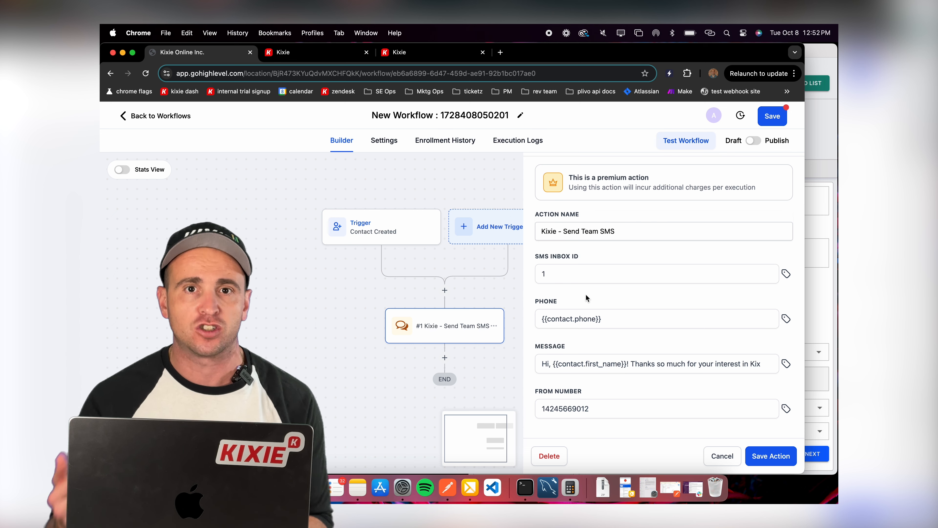
pyautogui.click(634, 311)
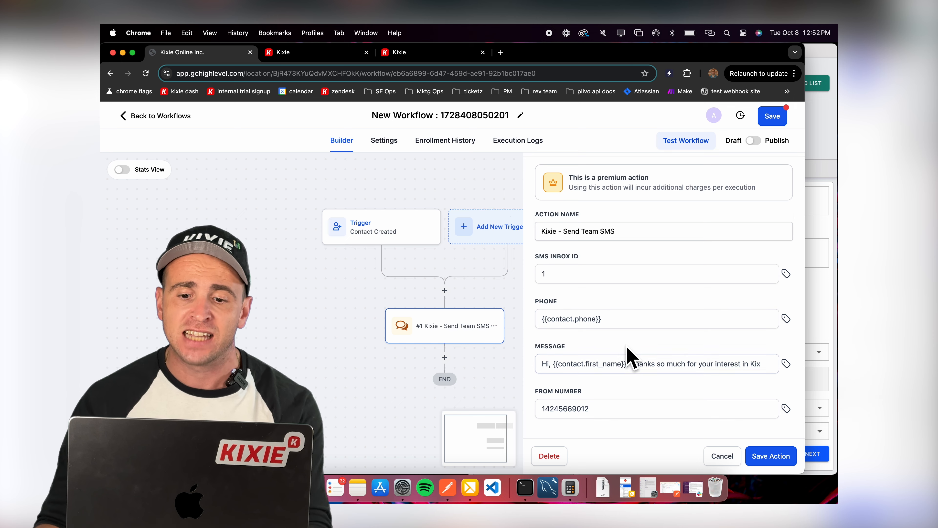
pyautogui.scroll(1, 626, 347)
pyautogui.scroll(-1, 627, 346)
pyautogui.scroll(1, 634, 343)
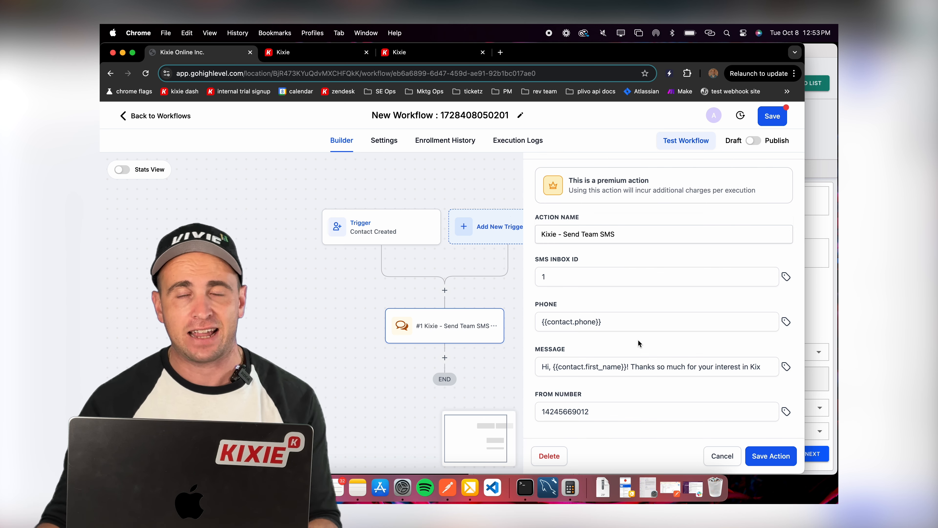
pyautogui.scroll(2, 637, 339)
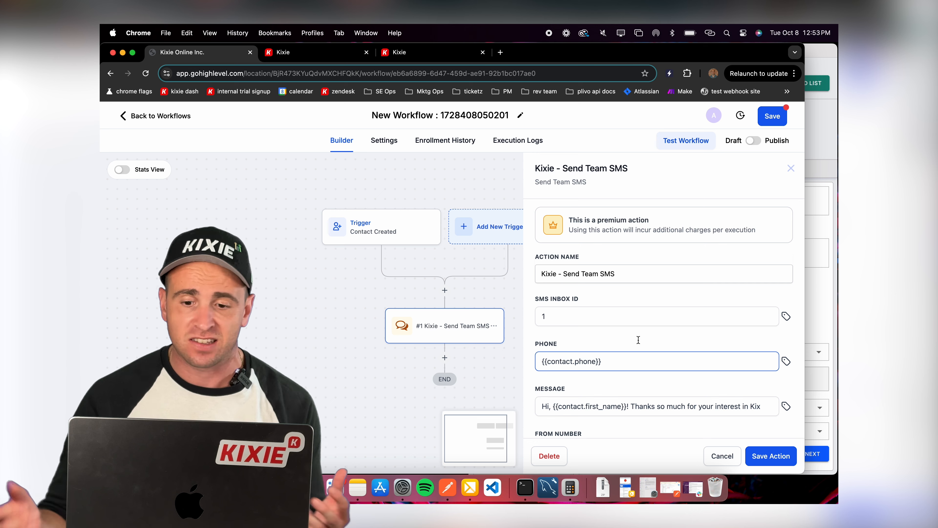
pyautogui.click(638, 340)
pyautogui.scroll(-1, 644, 336)
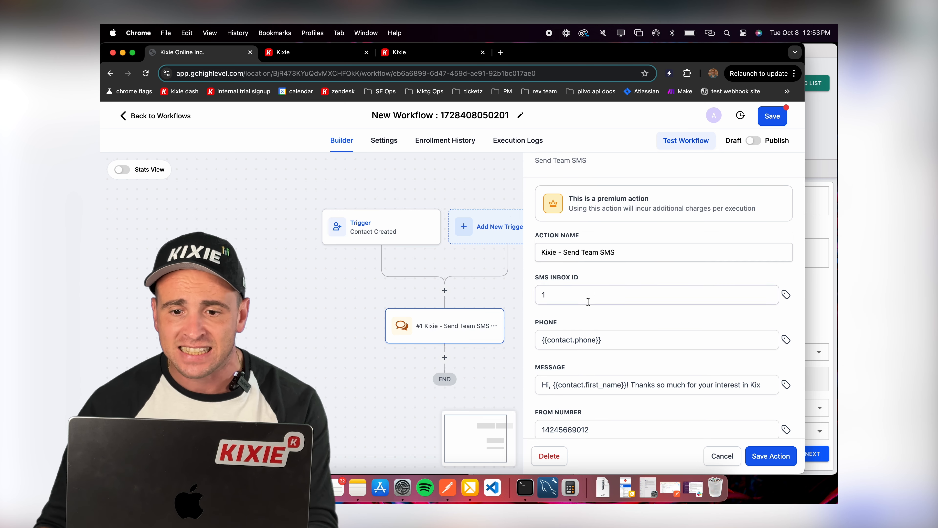
pyautogui.scroll(1, 588, 301)
pyautogui.click(789, 177)
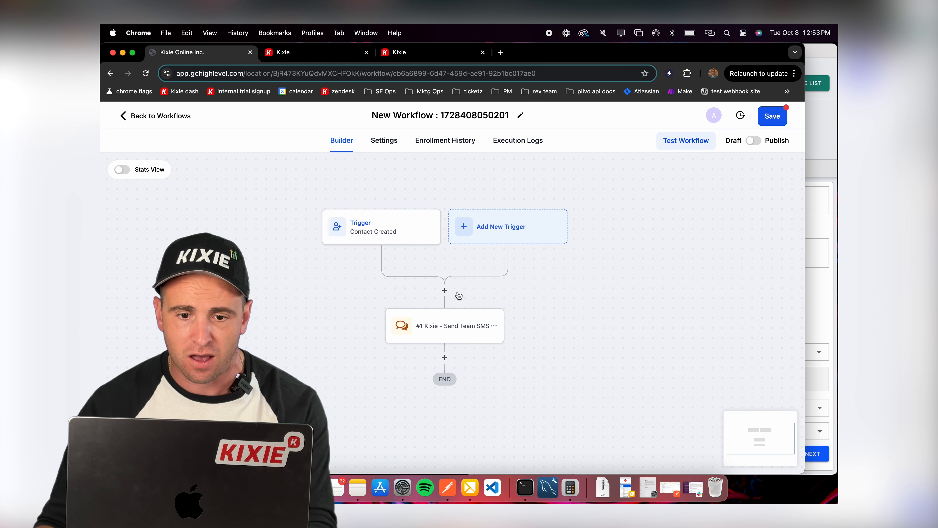
pyautogui.click(444, 291)
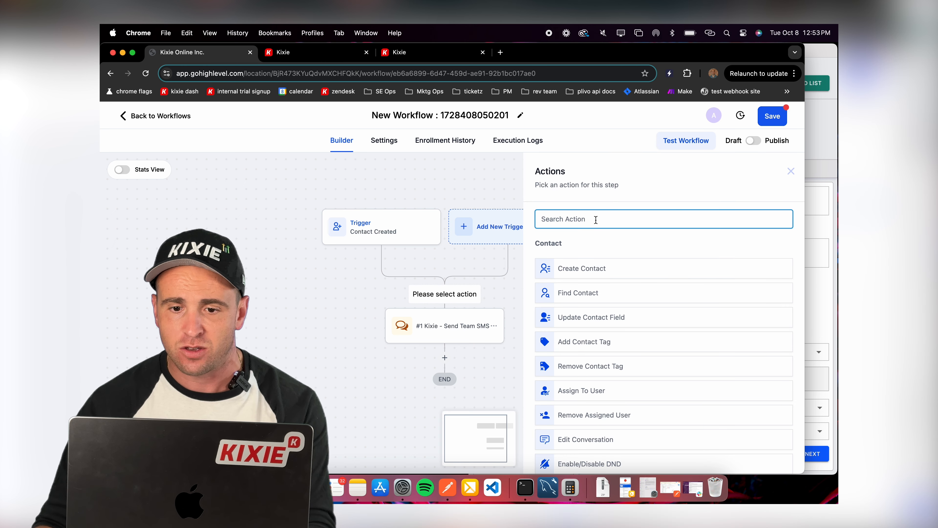
pyautogui.write('kixie')
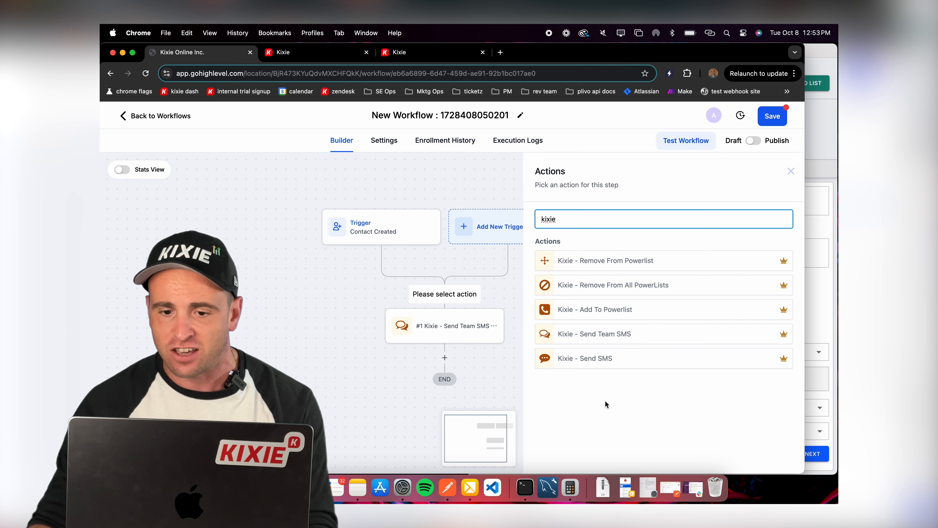
pyautogui.click(588, 338)
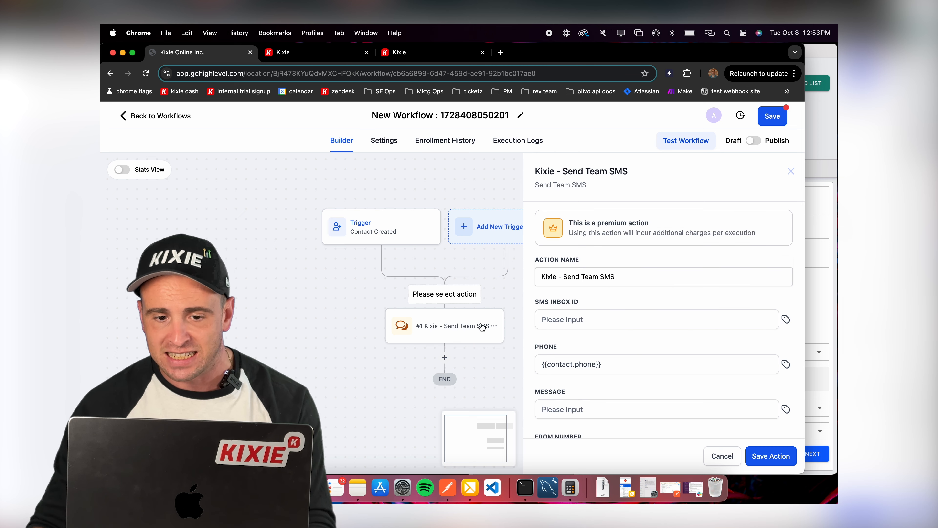
pyautogui.click(791, 171)
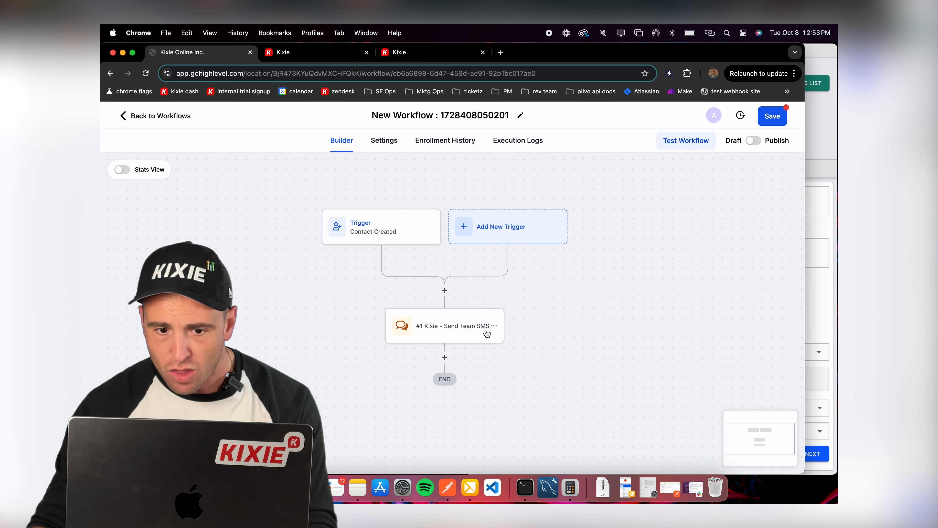
# Step: Look up the Team SMS Demo ID on Kixie's Team SMS page and set the Send Team SMS action's SMS inbox ID to 141
pyautogui.click(487, 333)
pyautogui.scroll(-2, 559, 296)
pyautogui.click(558, 279)
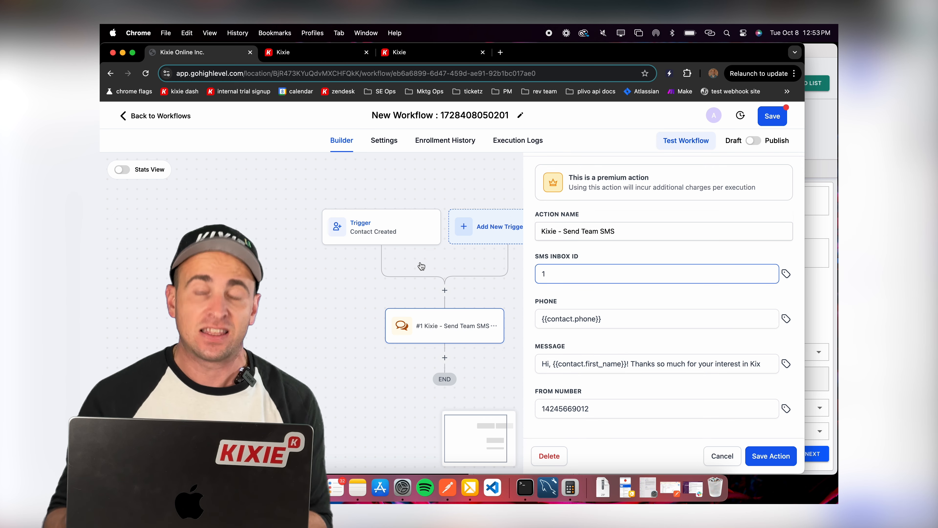
pyautogui.click(444, 56)
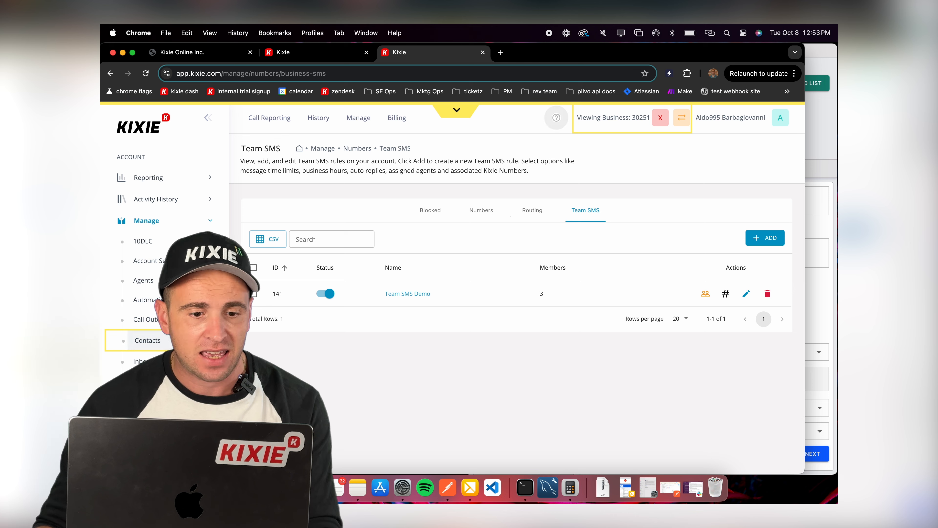
pyautogui.scroll(-2, 165, 259)
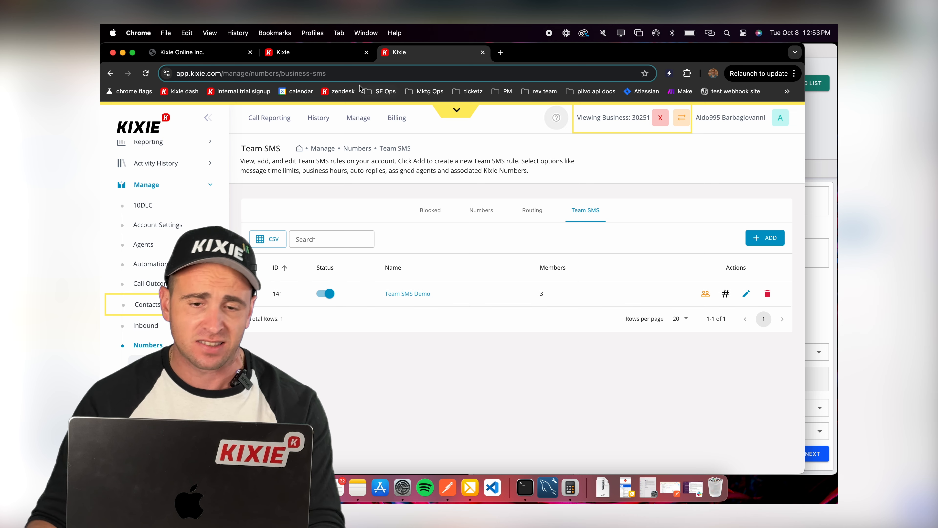
pyautogui.click(321, 53)
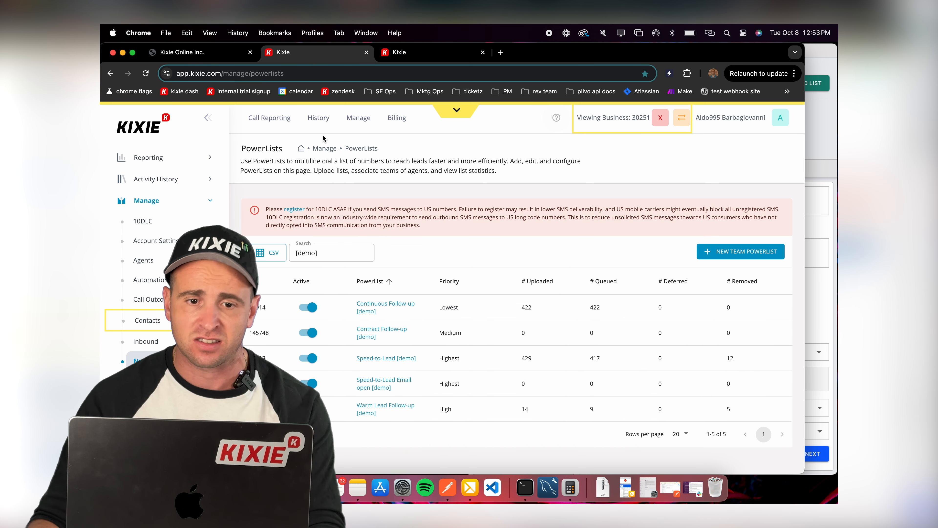
pyautogui.click(224, 53)
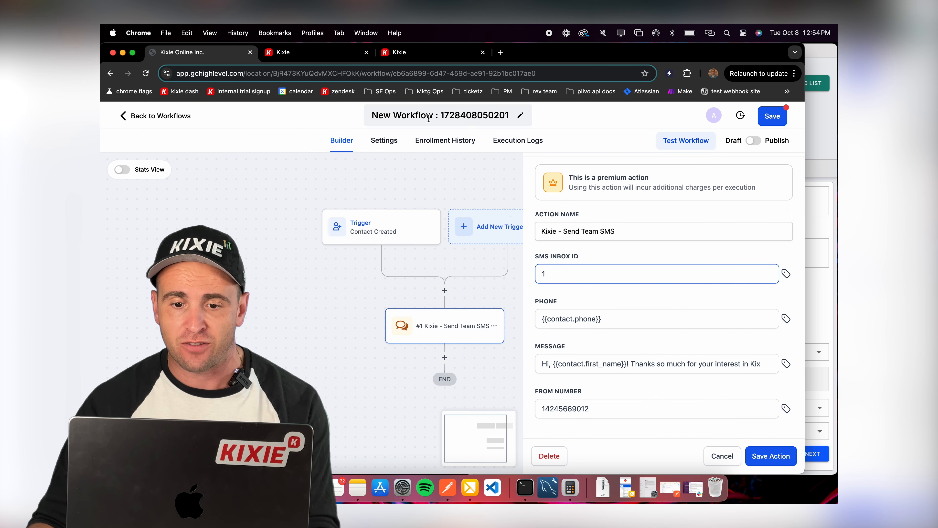
pyautogui.click(425, 52)
pyautogui.click(207, 53)
pyautogui.click(598, 274)
# Step: Examine the Send Team SMS action's Phone value and the contact and custom fields available for it, such as 2nd Phone and custom phone
pyautogui.click(601, 319)
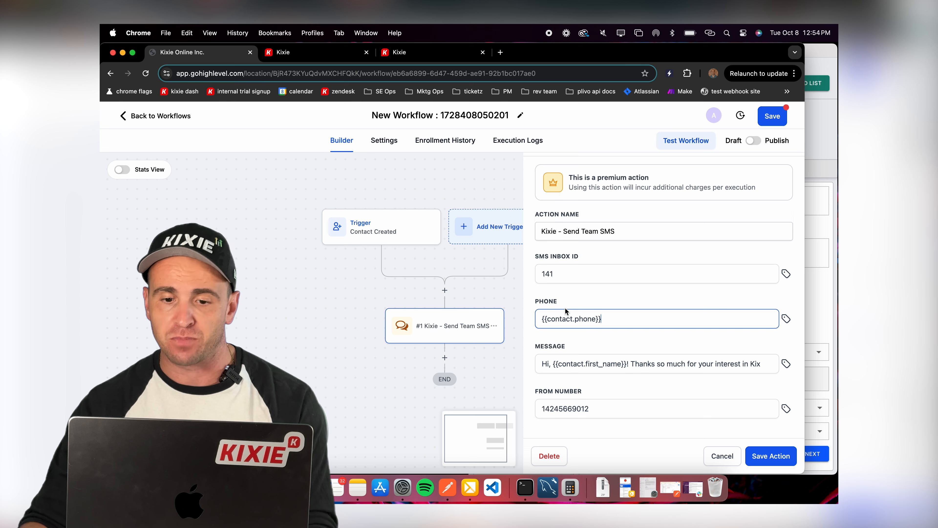
pyautogui.moveTo(610, 319); pyautogui.dragTo(534, 317)
pyautogui.click(605, 314)
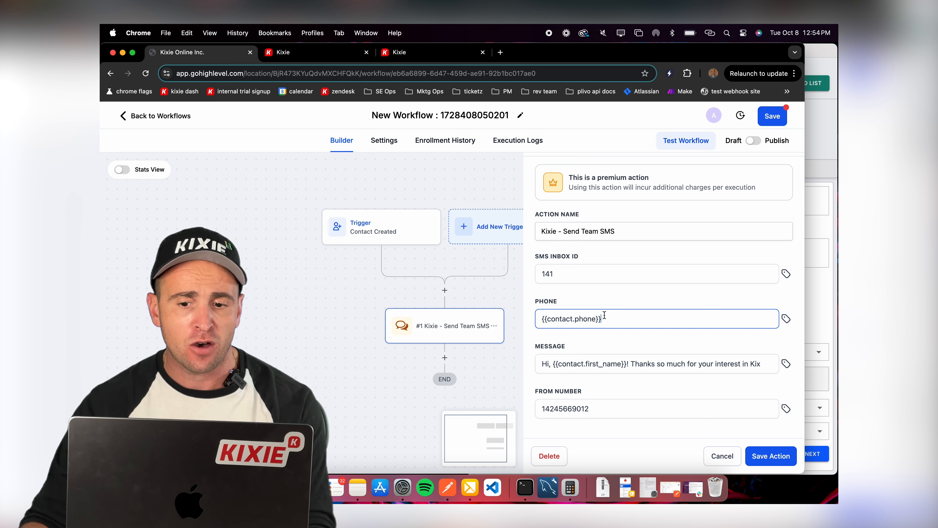
pyautogui.click(787, 320)
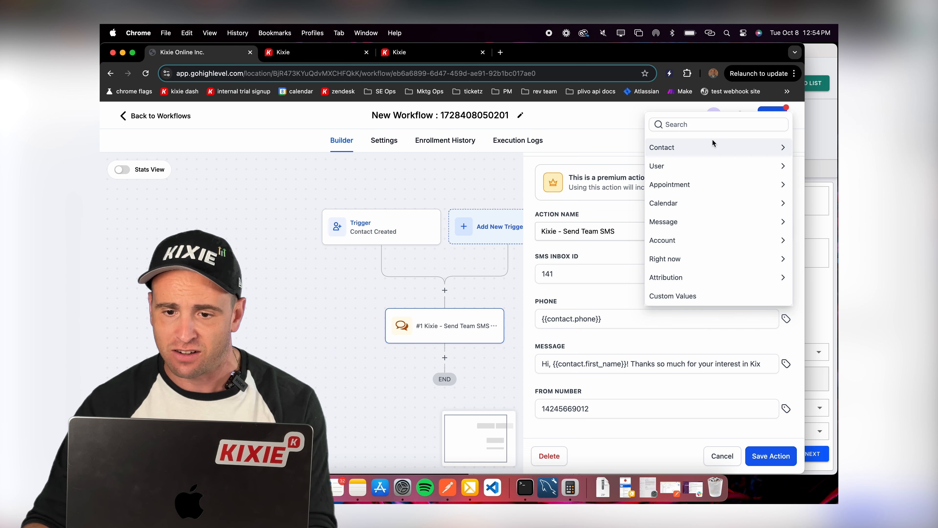
pyautogui.click(707, 150)
pyautogui.scroll(-5, 708, 187)
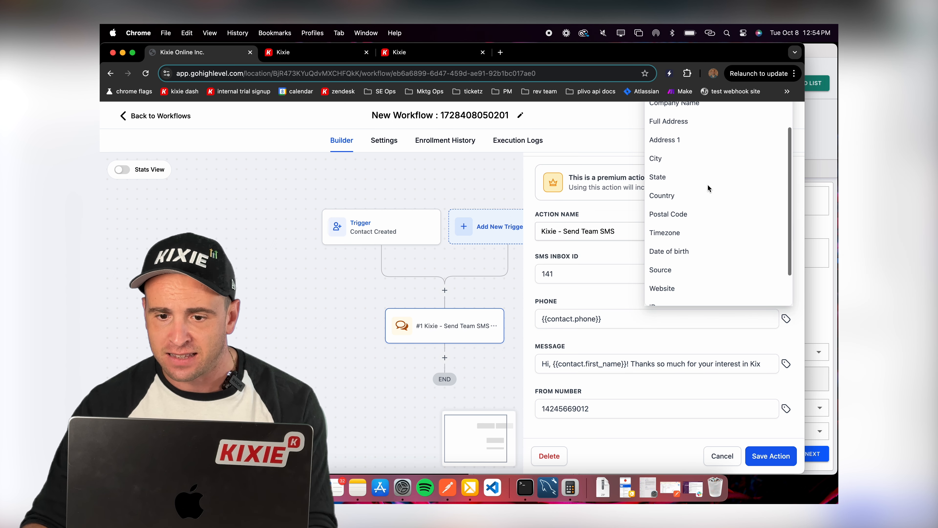
pyautogui.scroll(5, 698, 148)
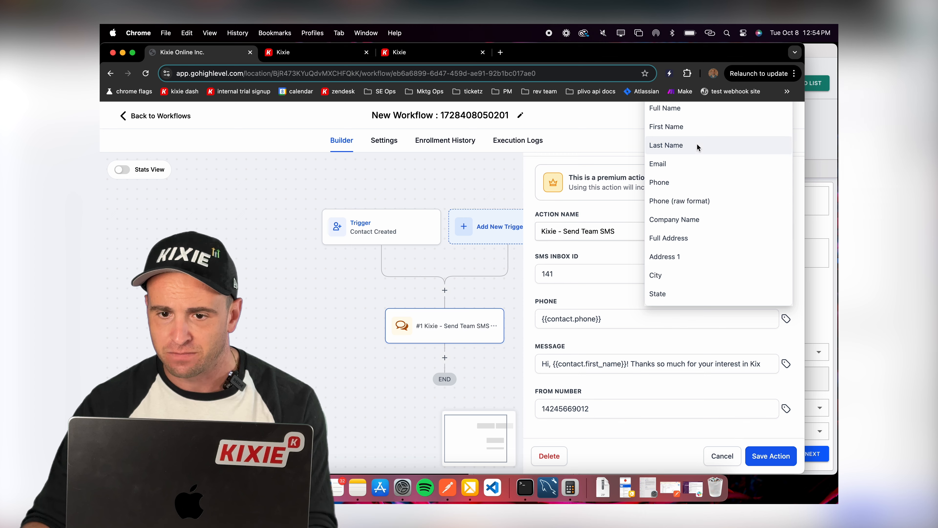
pyautogui.scroll(-3, 697, 155)
pyautogui.scroll(-2, 697, 168)
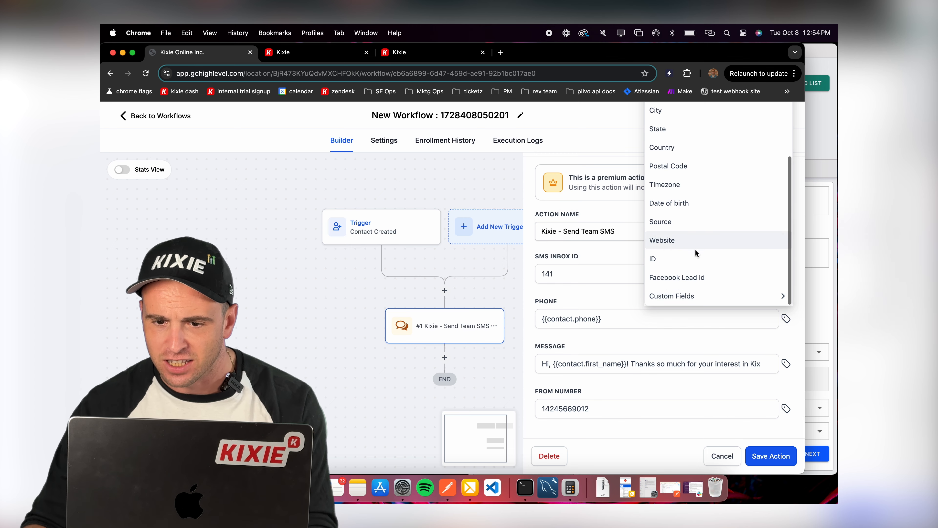
pyautogui.click(689, 295)
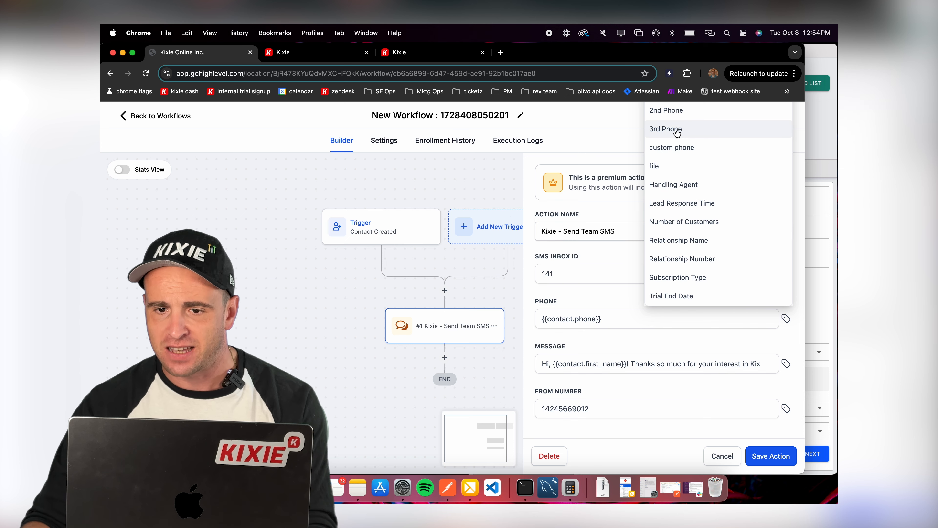
pyautogui.click(627, 254)
pyautogui.click(598, 319)
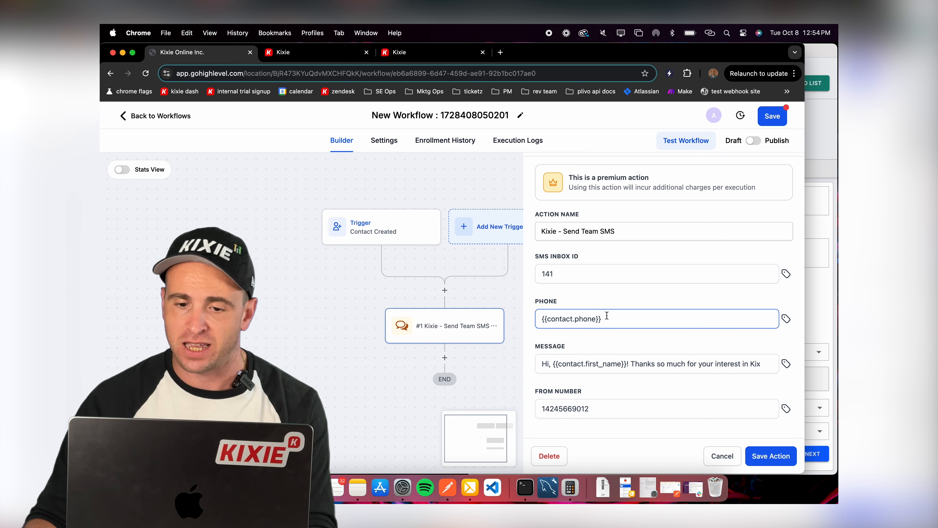
pyautogui.moveTo(602, 318); pyautogui.dragTo(544, 318)
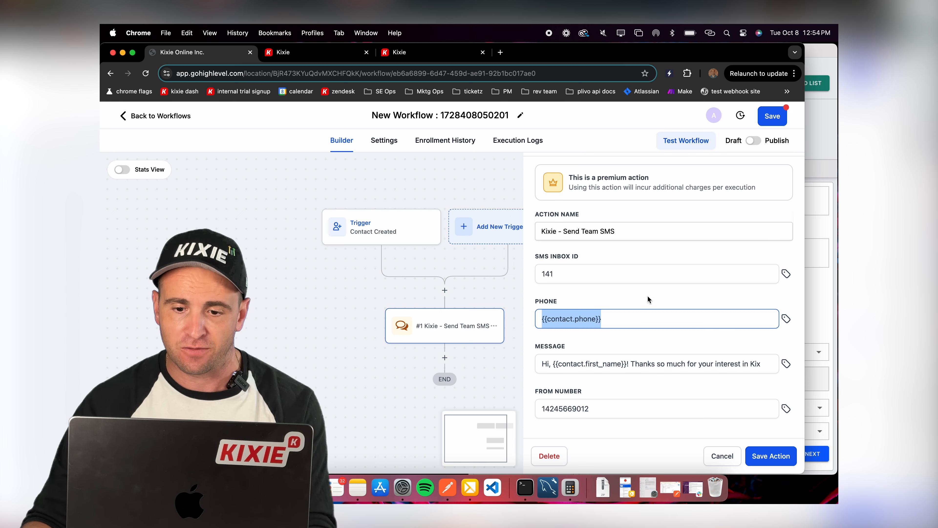
# Step: Read through the full text of the Send Team SMS action's message
pyautogui.click(543, 362)
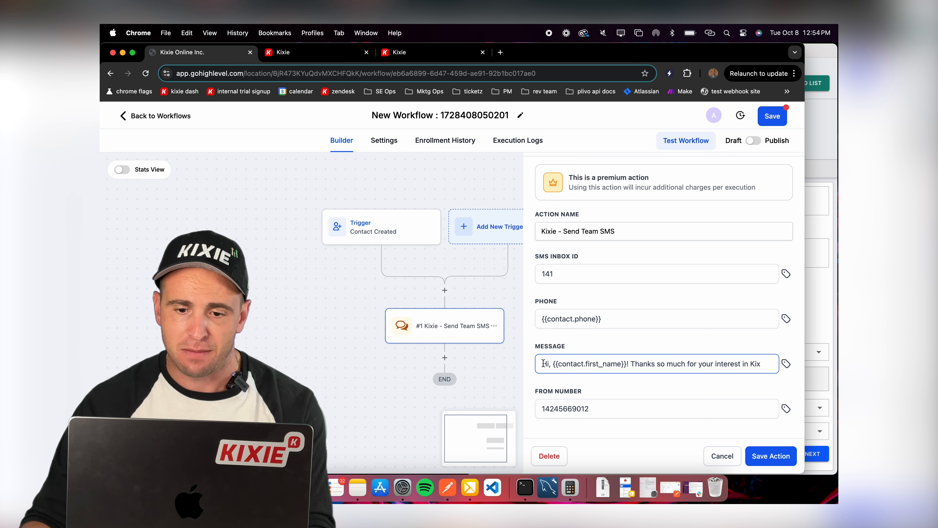
pyautogui.moveTo(555, 363); pyautogui.dragTo(777, 364)
pyautogui.click(636, 365)
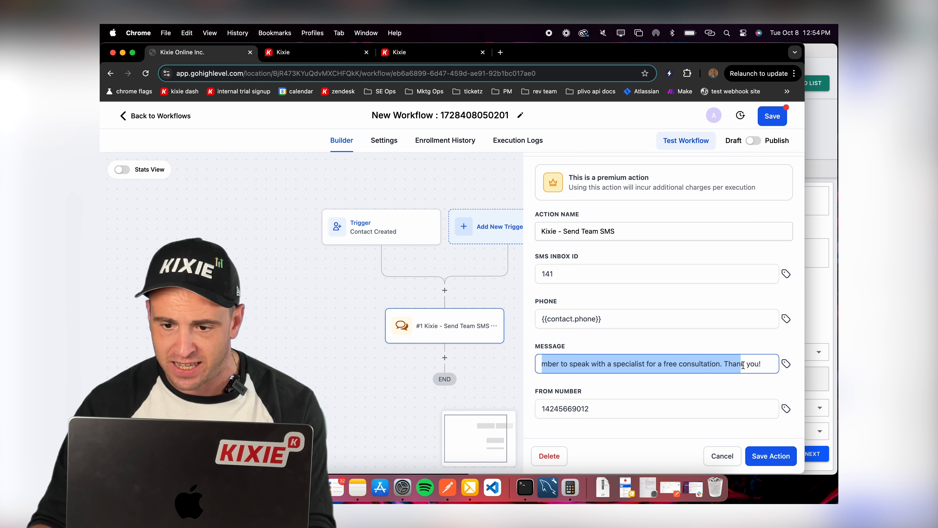
pyautogui.hscroll(-2, 640, 366)
pyautogui.hscroll(1, 640, 365)
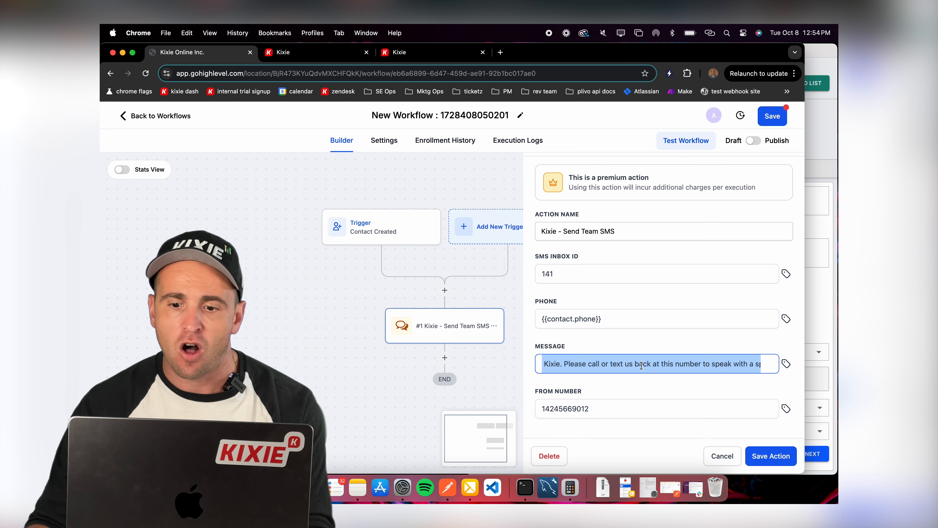
pyautogui.hscroll(3, 641, 365)
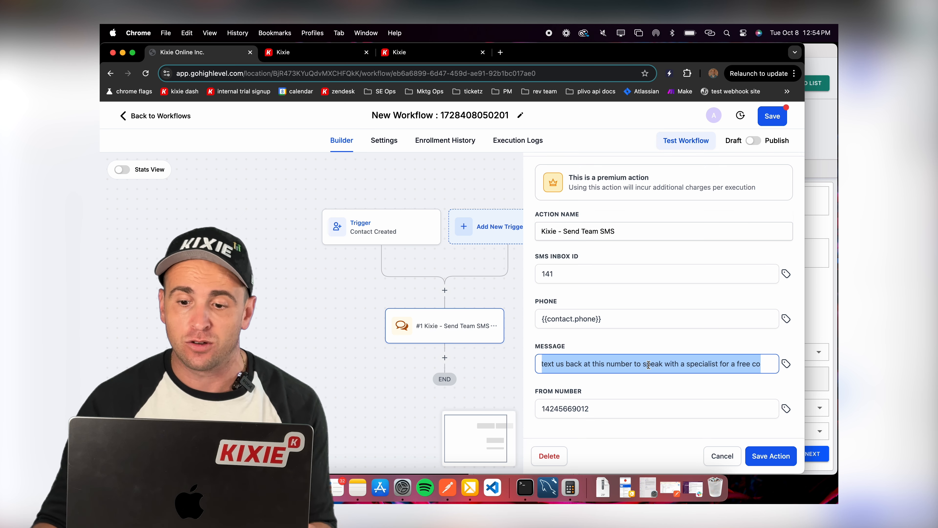
pyautogui.hscroll(2, 647, 364)
pyautogui.click(573, 366)
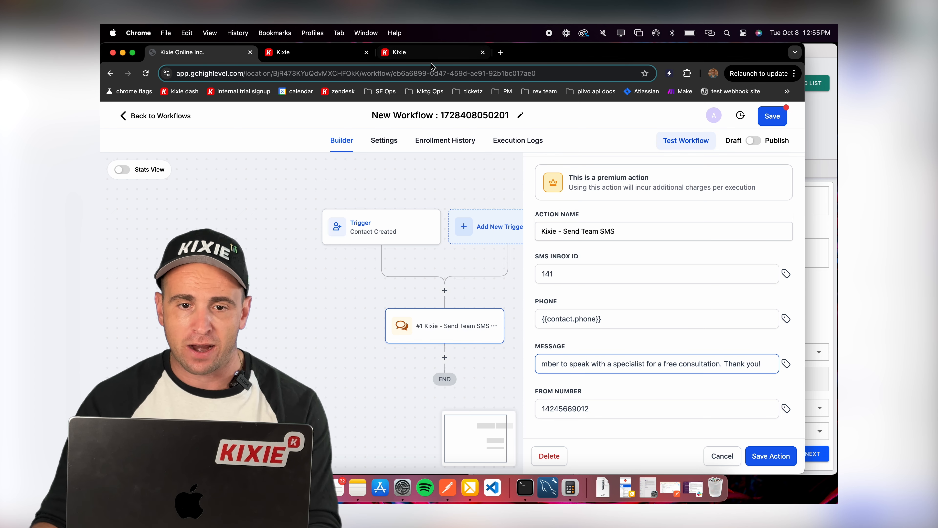
# Step: Copy the phone number assigned to Team SMS Demo in Kixie into the Send Team SMS action's From Number and save the action
pyautogui.click(601, 408)
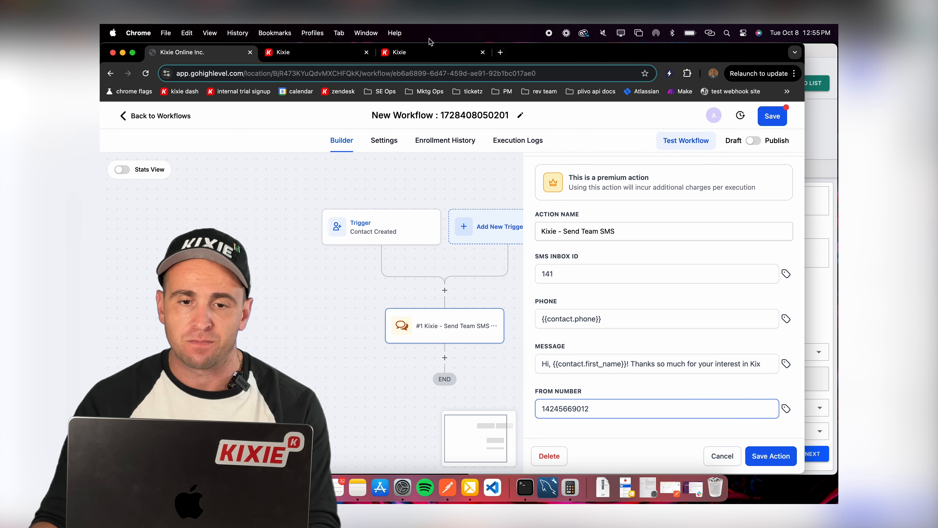
pyautogui.click(429, 52)
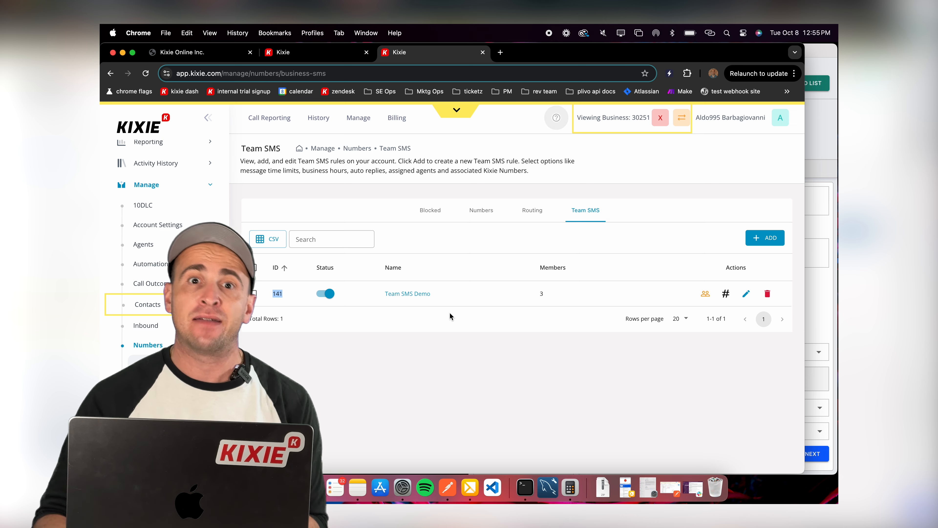
pyautogui.click(420, 293)
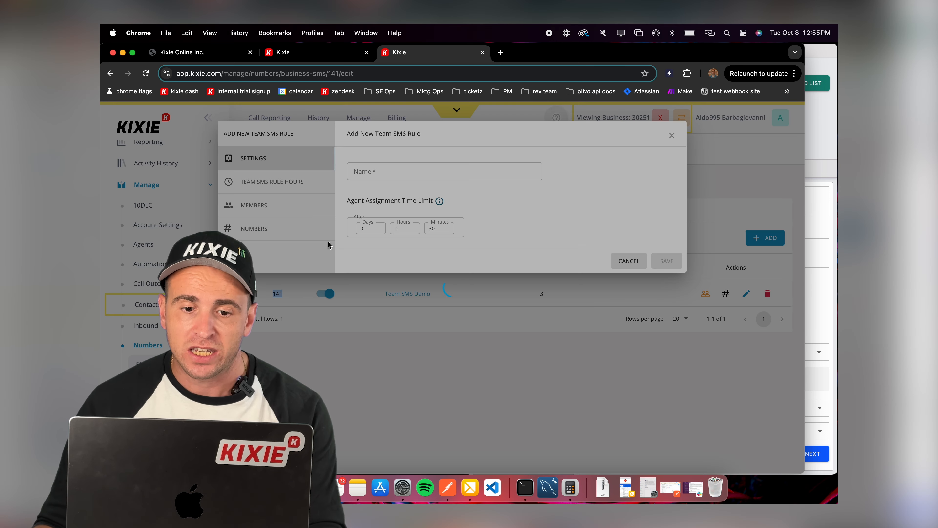
pyautogui.click(258, 229)
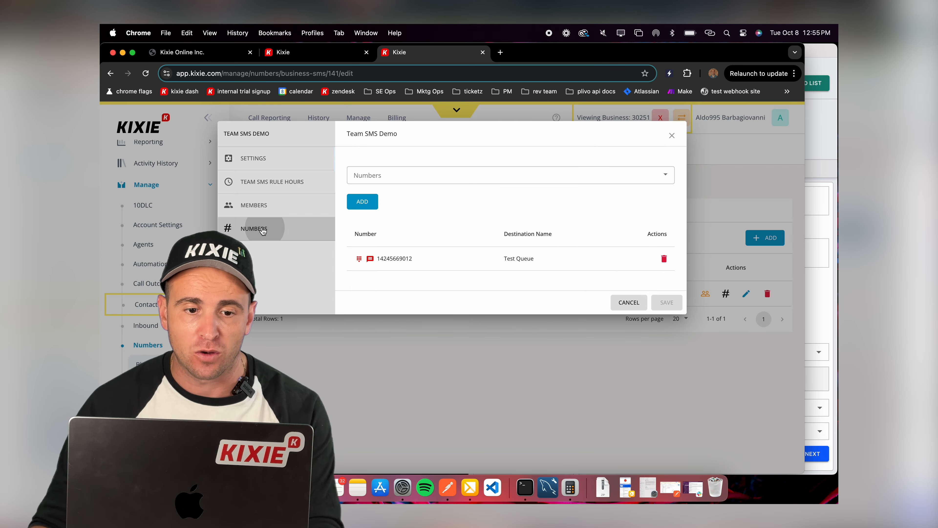
pyautogui.doubleClick(402, 258)
pyautogui.press('super+c')
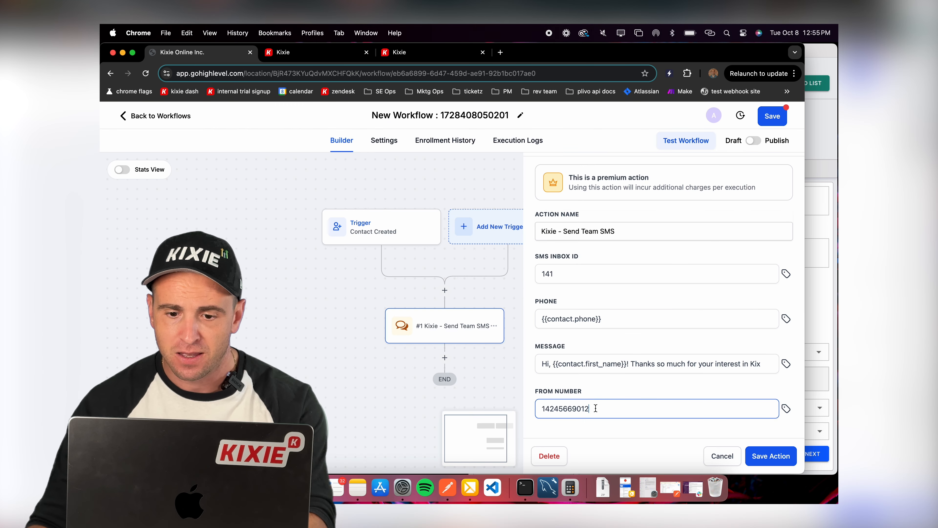
pyautogui.moveTo(595, 408); pyautogui.dragTo(517, 403)
pyautogui.press('super+v')
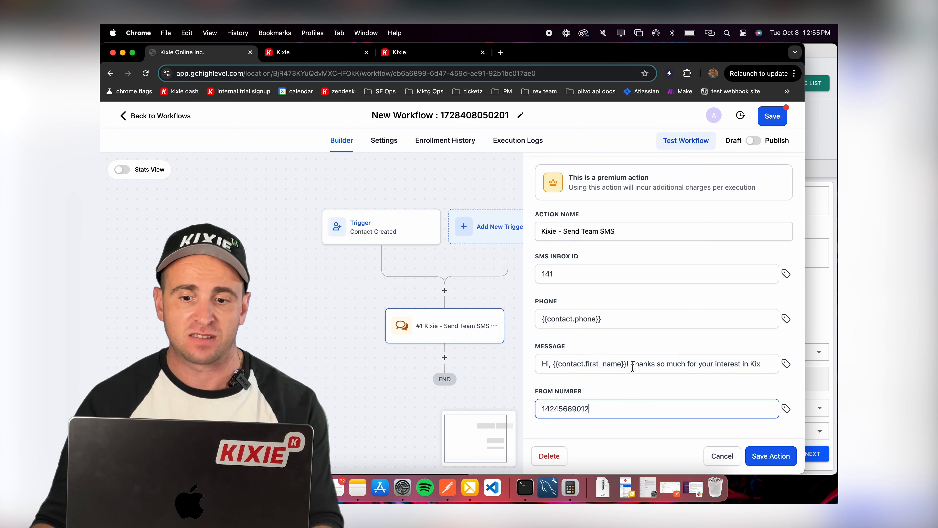
pyautogui.scroll(2, 644, 358)
pyautogui.scroll(-2, 645, 358)
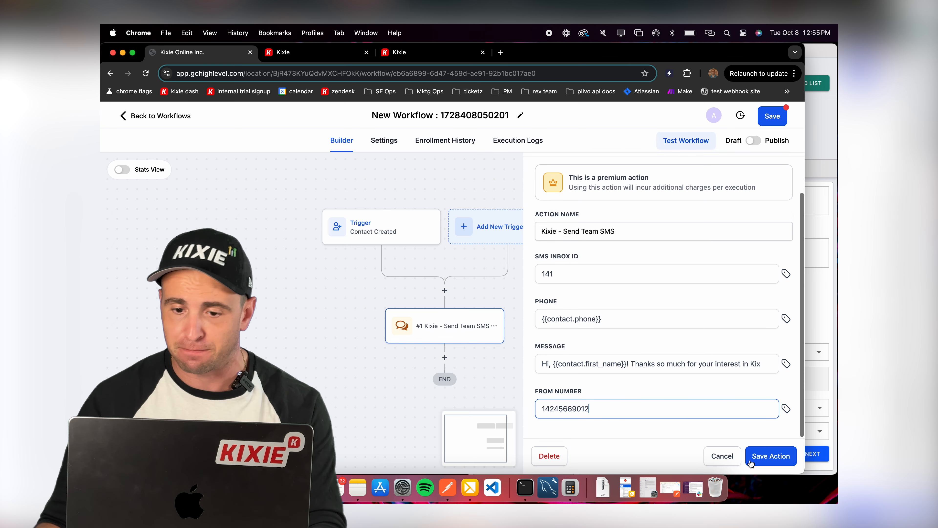
pyautogui.click(764, 460)
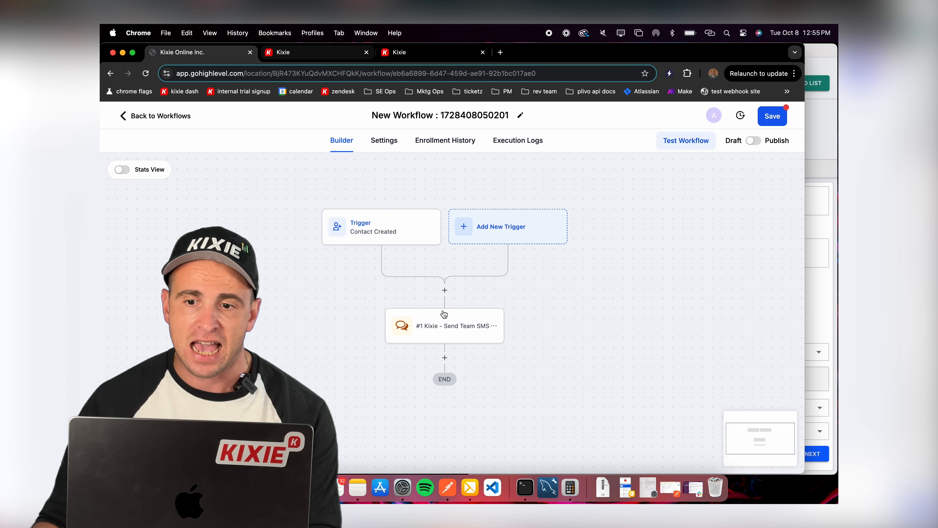
# Step: Insert a Kixie - Add To Powerlist action between the Contact Created trigger and the Send Team SMS step
pyautogui.click(445, 291)
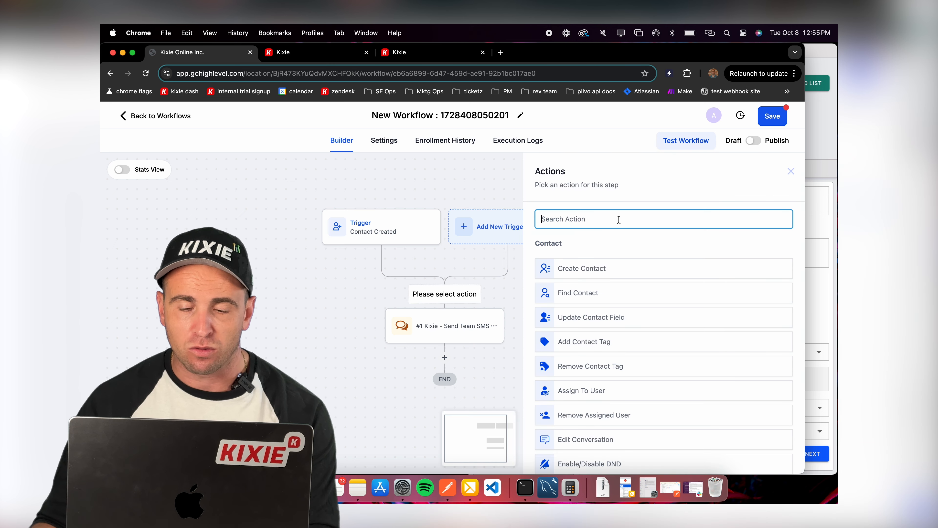
pyautogui.write('kixie')
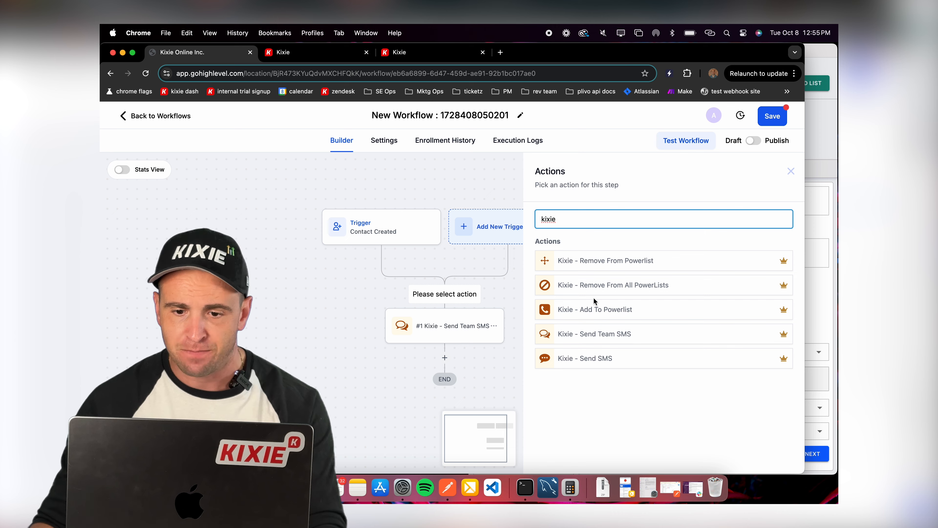
pyautogui.click(593, 310)
pyautogui.scroll(-1, 597, 313)
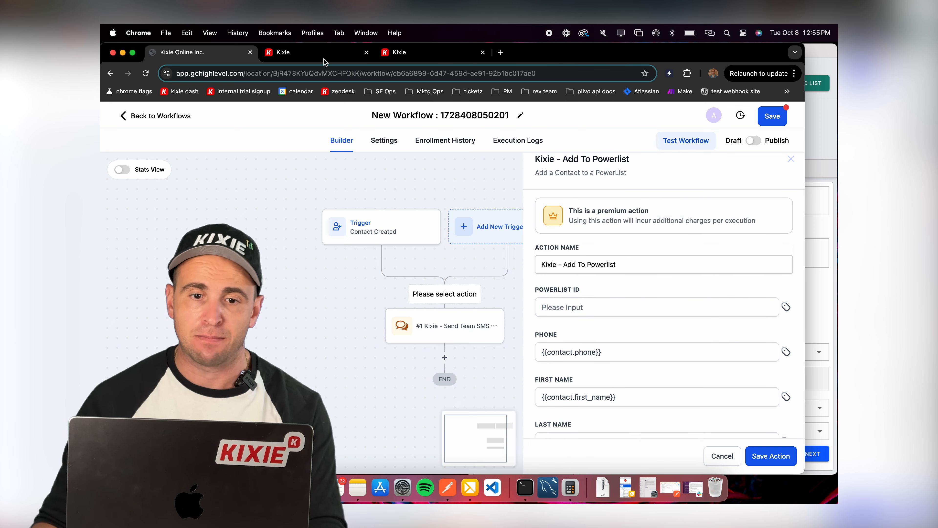
# Step: Look up the ID of the Speed-to-Lead [demo] list on Kixie's PowerLists page
pyautogui.click(314, 52)
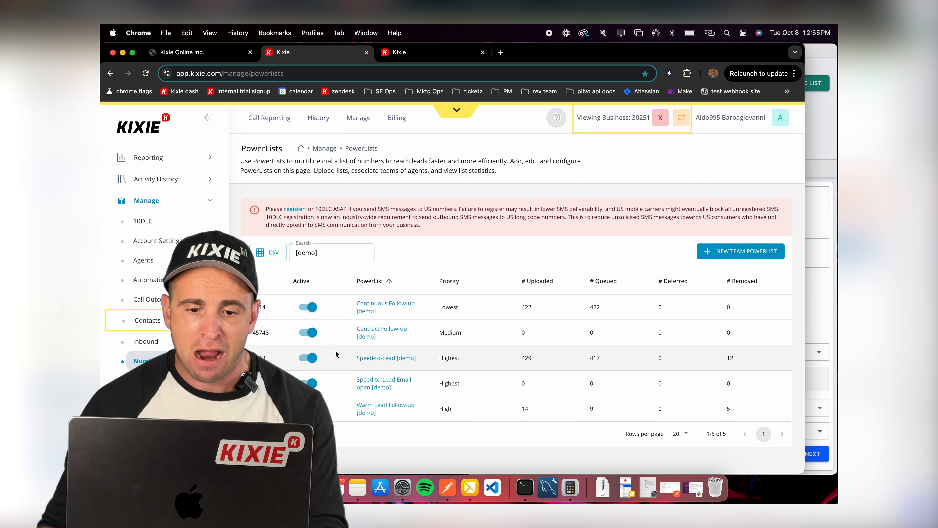
pyautogui.moveTo(417, 359); pyautogui.dragTo(354, 359)
pyautogui.click(429, 370)
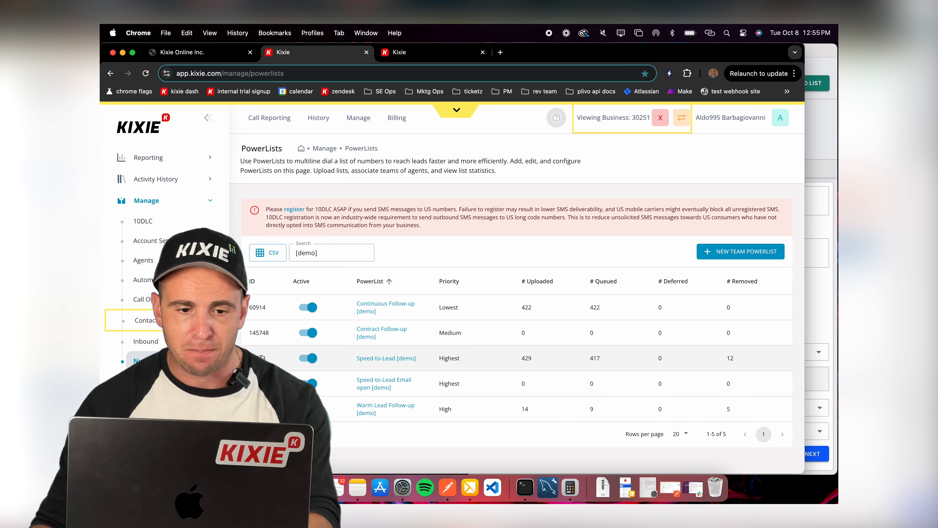
pyautogui.doubleClick(258, 358)
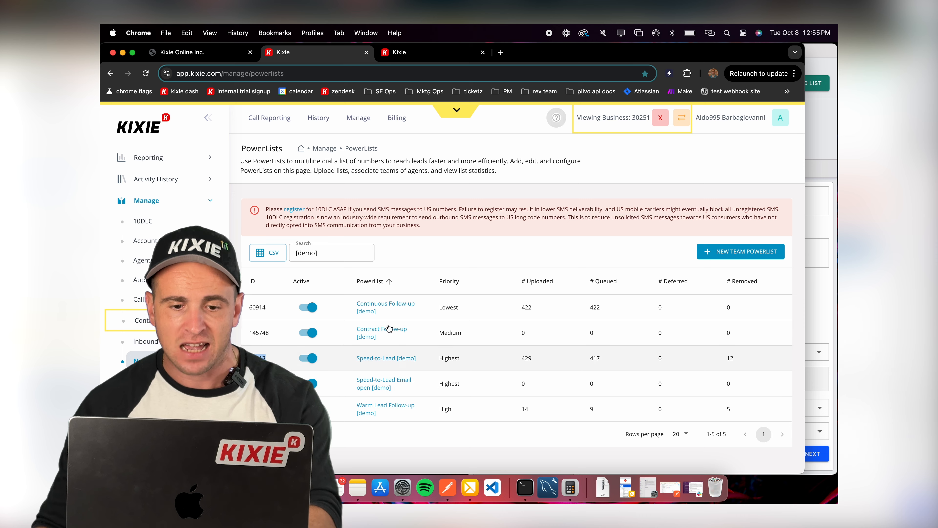
pyautogui.click(429, 365)
# Step: Switch to Kixie PowerCall and examine the PowerList name in the dialing session's details
pyautogui.click(808, 188)
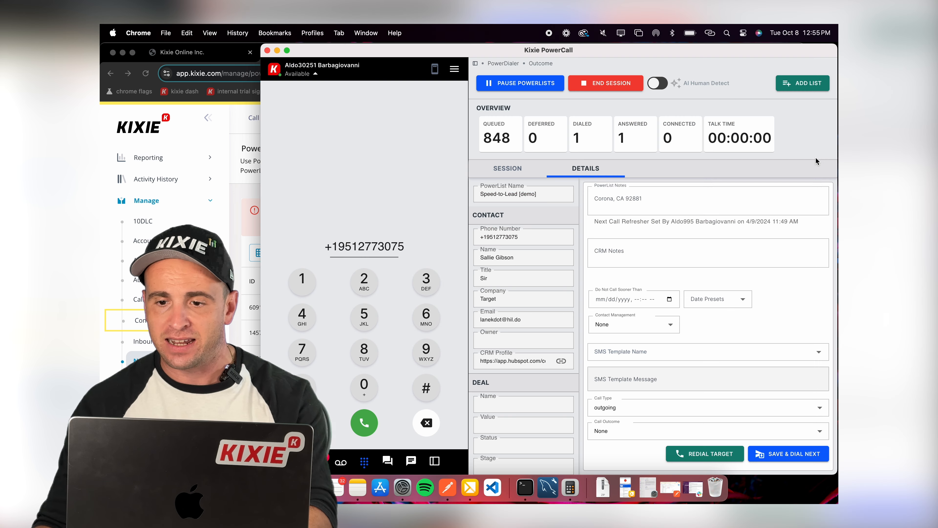
pyautogui.click(544, 195)
pyautogui.moveTo(544, 195); pyautogui.dragTo(478, 191)
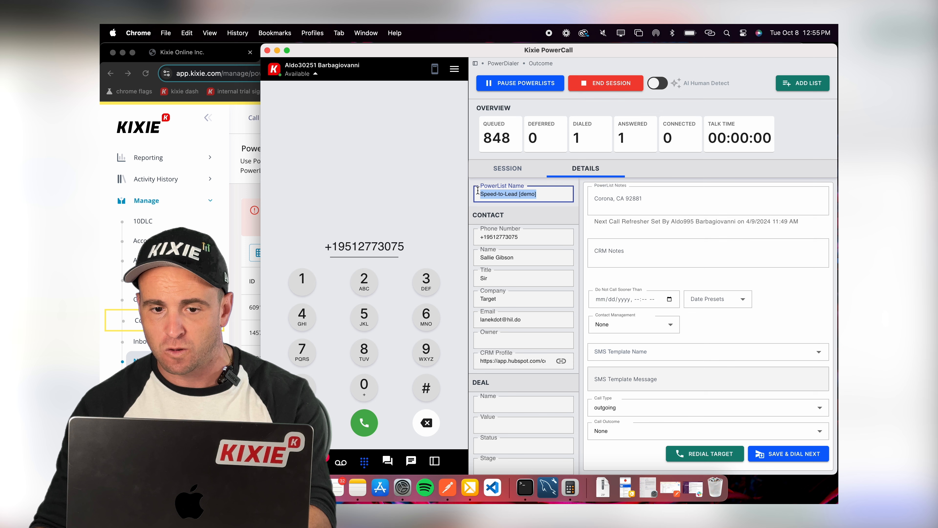
pyautogui.click(536, 193)
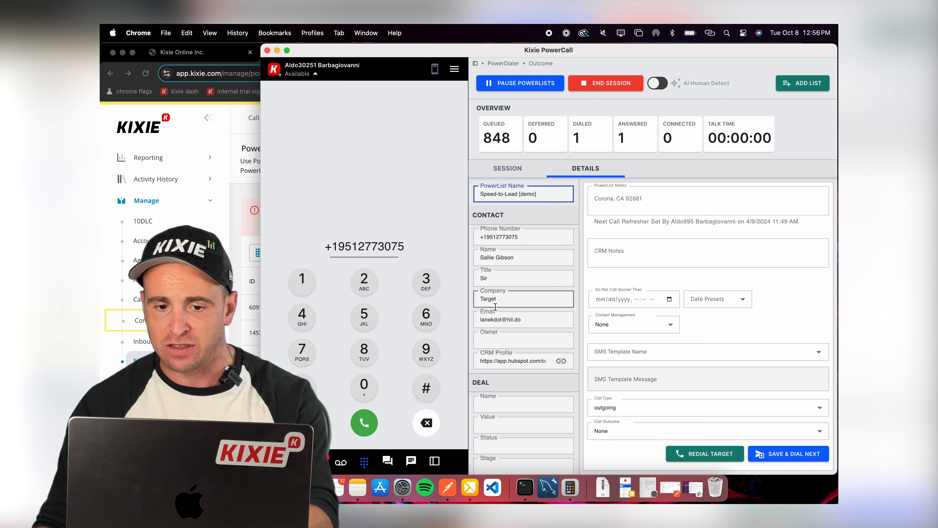
# Step: Copy the Speed-to-Lead [demo] ID from Kixie's PowerLists page and set the Add To Powerlist action's PowerList ID to 60913
pyautogui.click(246, 195)
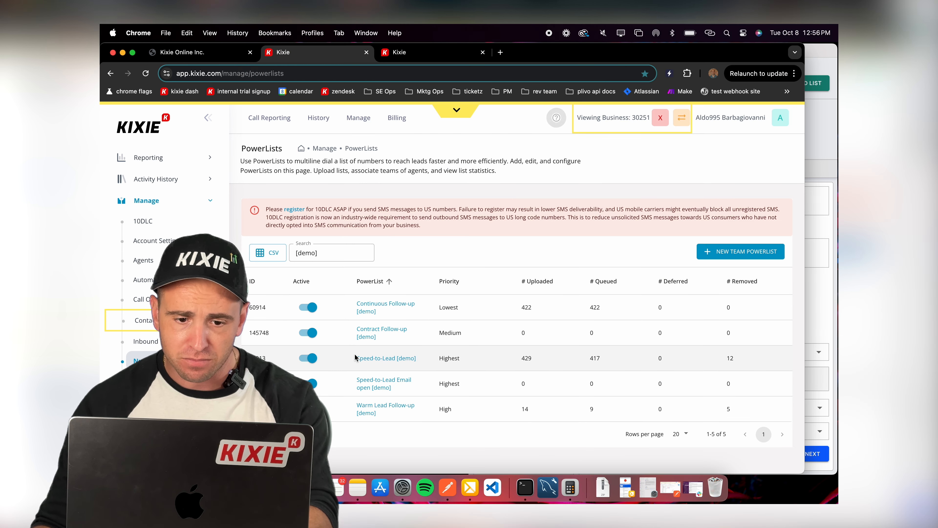
pyautogui.doubleClick(259, 358)
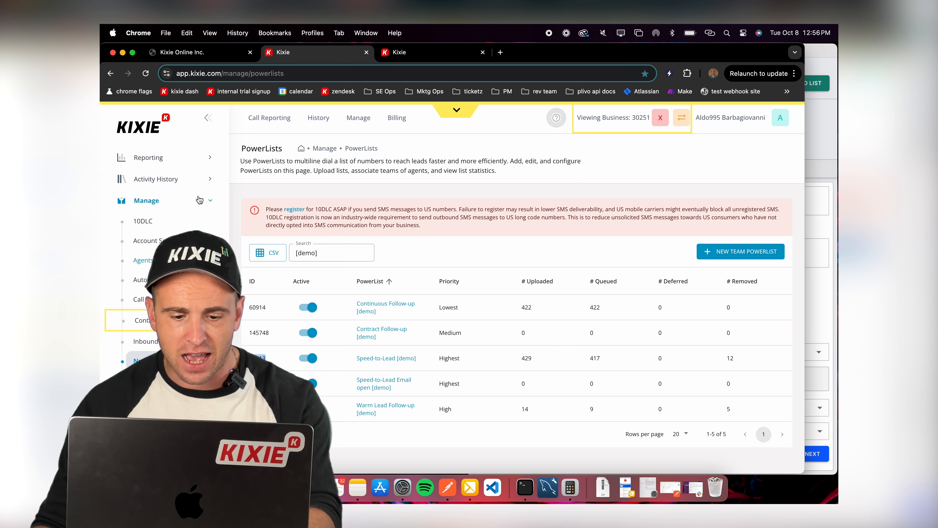
pyautogui.click(200, 53)
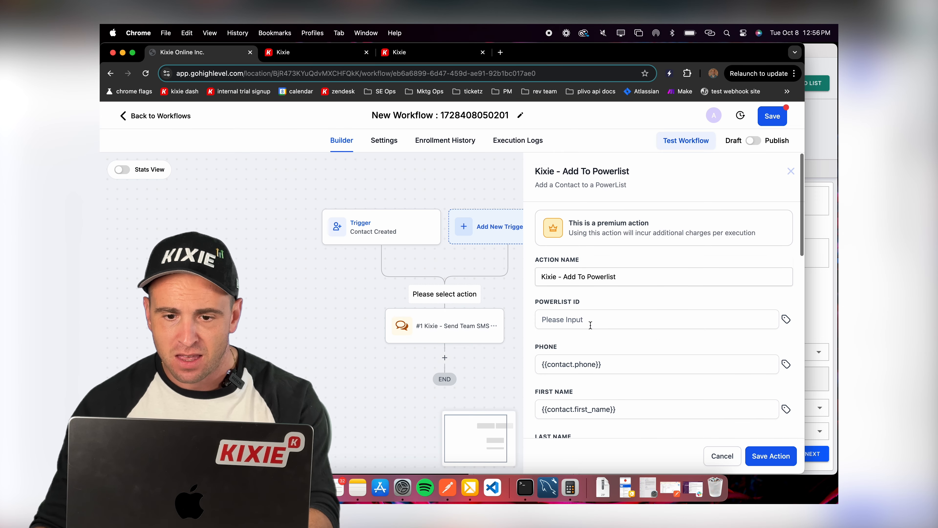
pyautogui.click(561, 315)
pyautogui.write('60915')
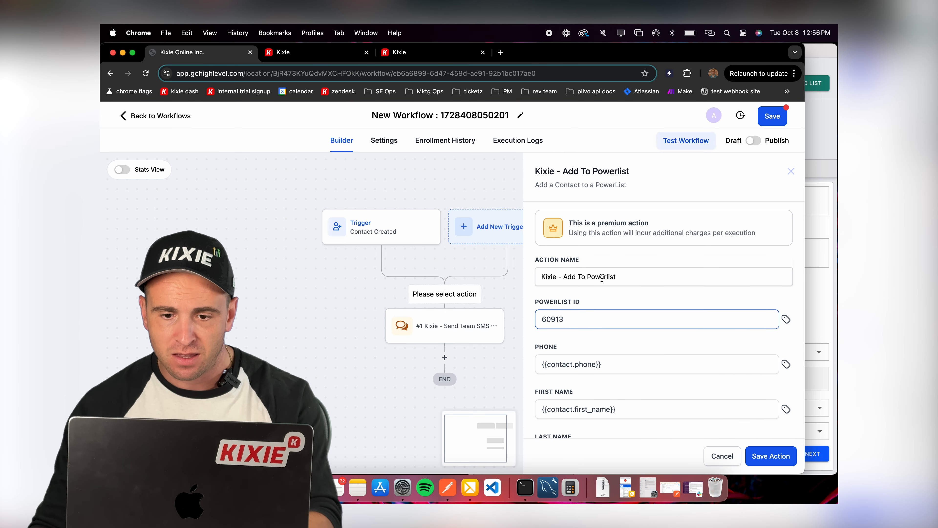
# Step: Review the phone, first name, last name and email values mapped in the Add To Powerlist action
pyautogui.scroll(-3, 614, 312)
pyautogui.click(616, 314)
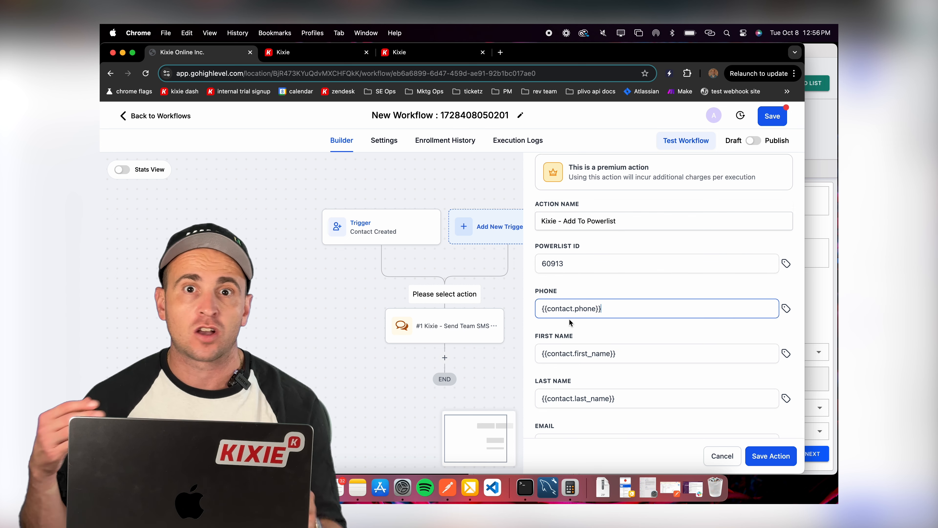
pyautogui.scroll(-1, 591, 312)
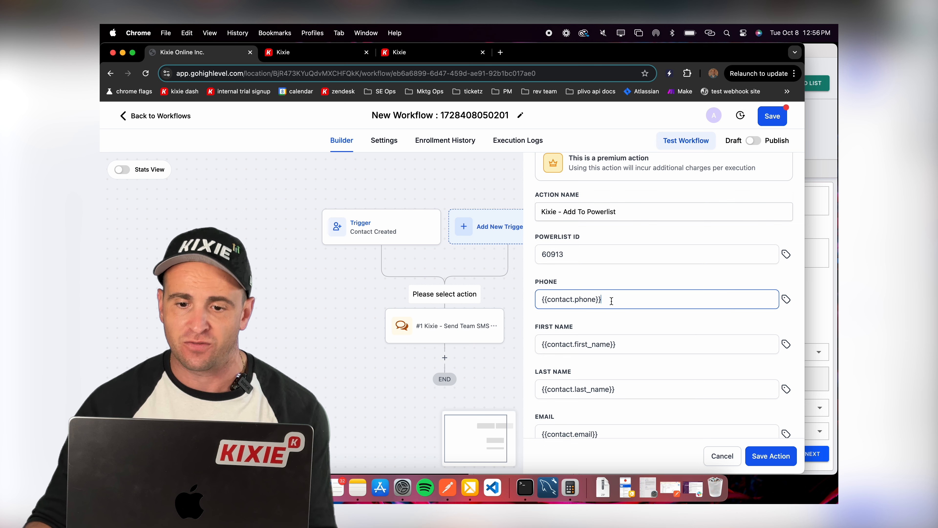
pyautogui.click(788, 300)
pyautogui.click(676, 344)
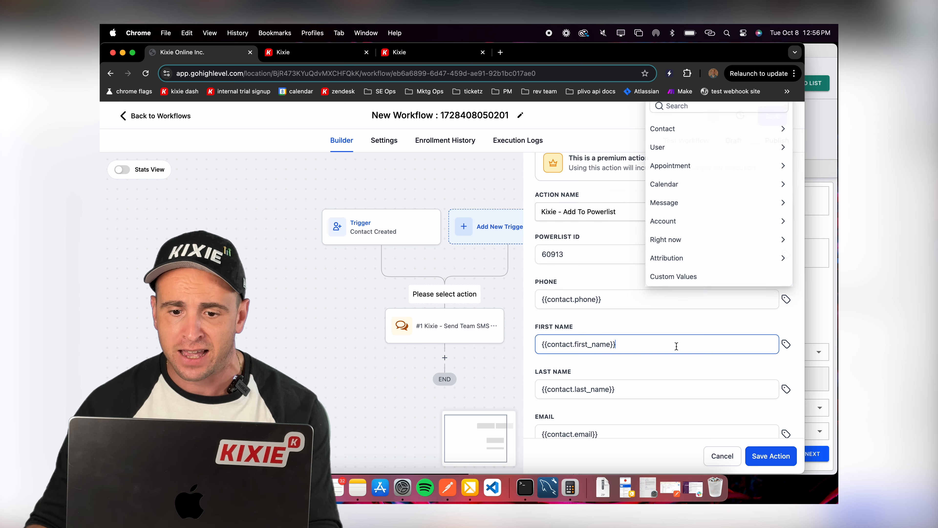
pyautogui.scroll(-2, 652, 362)
pyautogui.scroll(-1, 646, 347)
pyautogui.click(640, 334)
pyautogui.scroll(-2, 632, 349)
pyautogui.scroll(-1, 609, 360)
# Step: Insert the contact's Company Name custom value into the Title field of the Add To Powerlist action
pyautogui.click(593, 357)
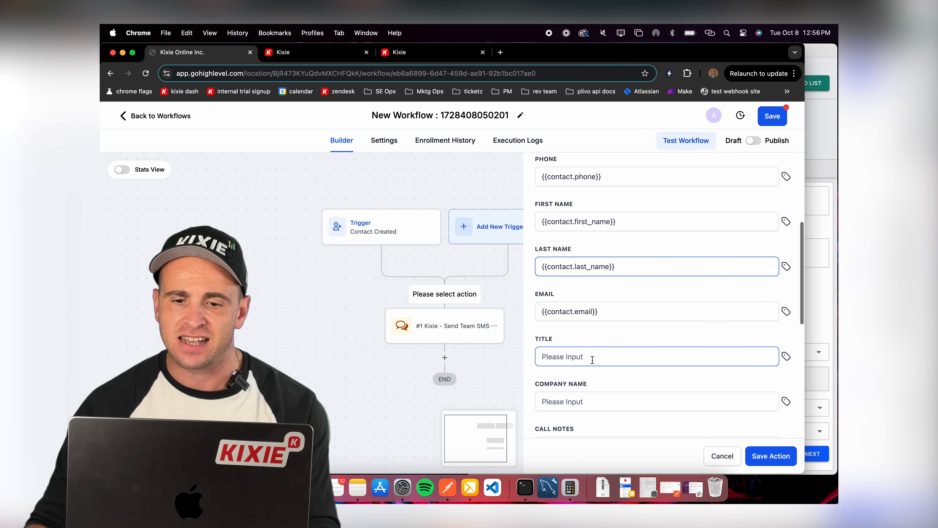
pyautogui.click(786, 357)
pyautogui.click(705, 191)
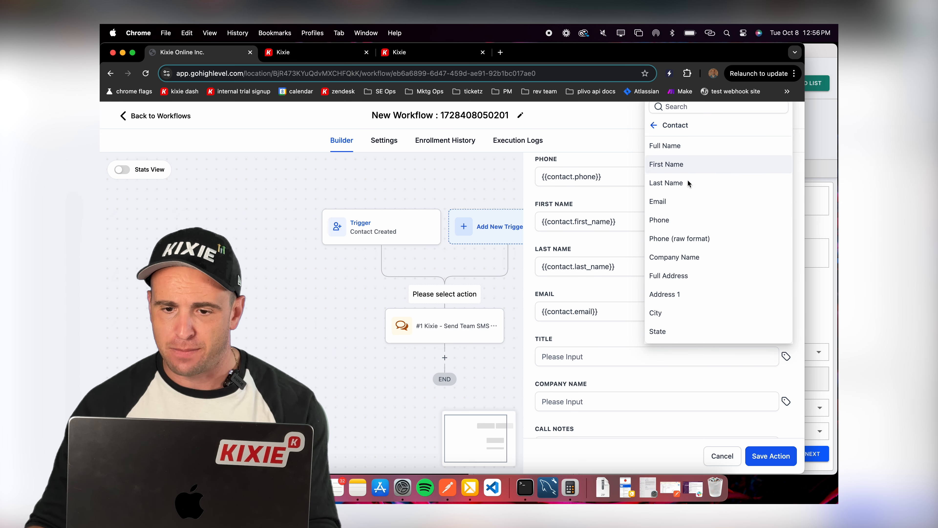
pyautogui.scroll(-3, 710, 239)
pyautogui.scroll(-3, 711, 237)
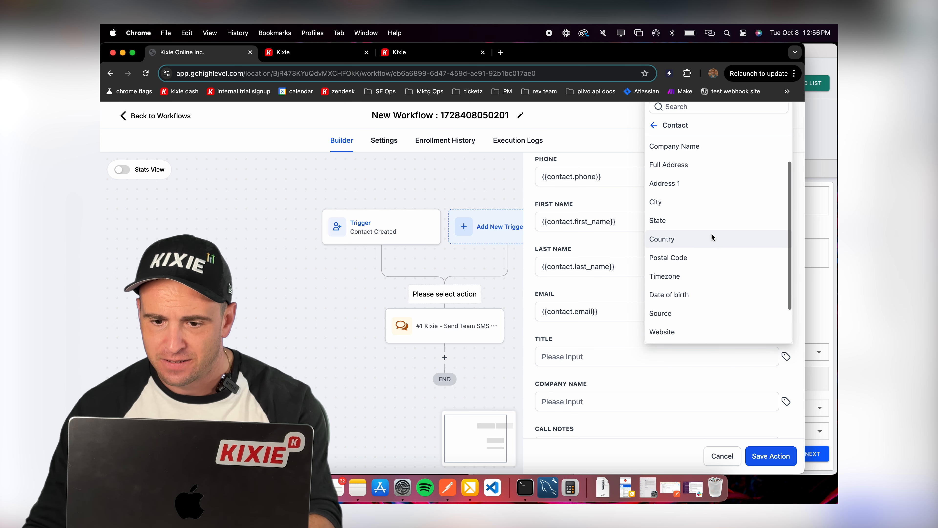
pyautogui.scroll(1, 705, 279)
pyautogui.scroll(3, 706, 279)
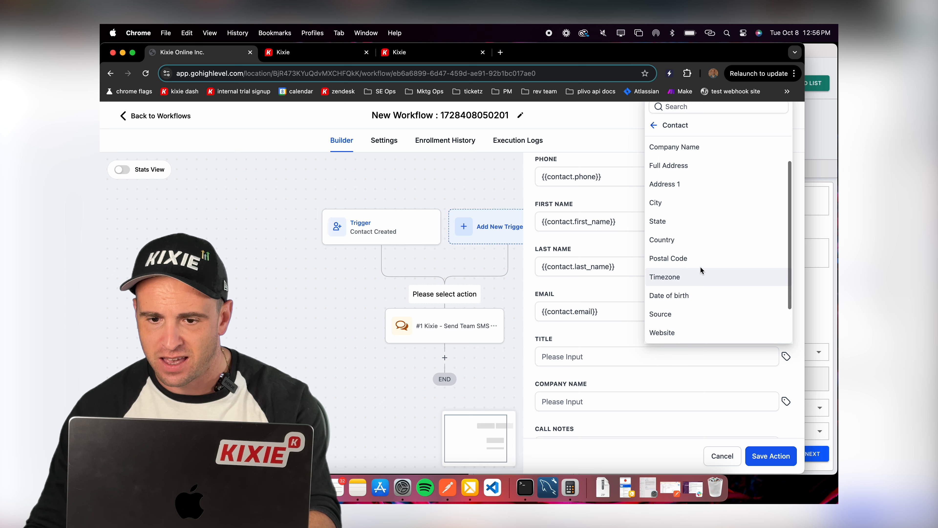
pyautogui.scroll(2, 695, 210)
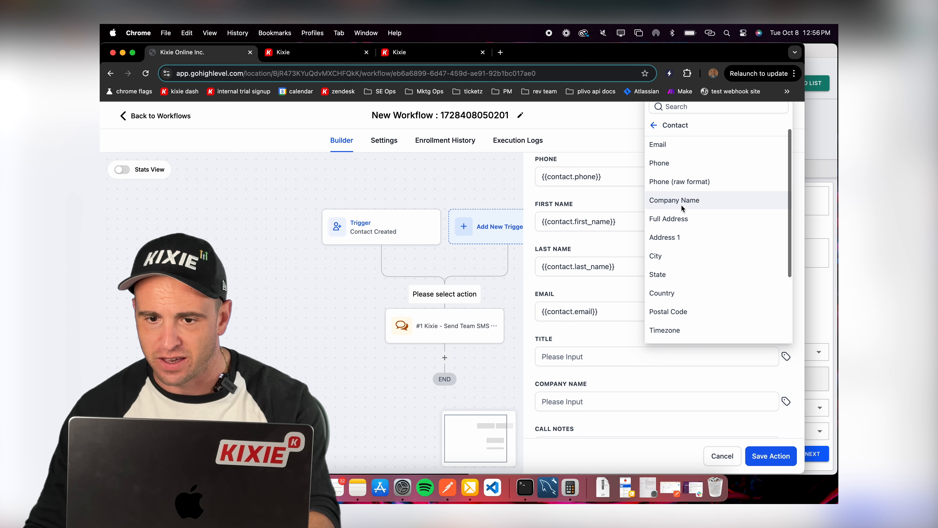
pyautogui.click(691, 205)
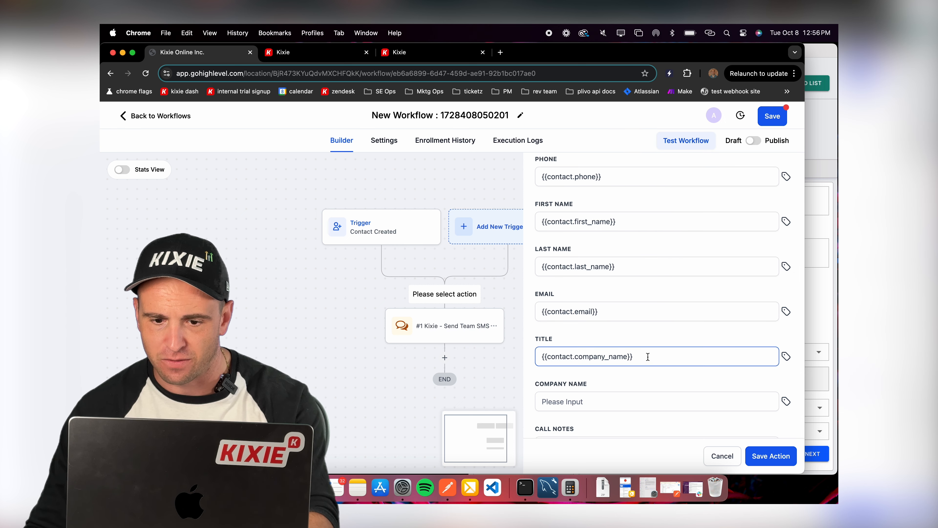
# Step: Move the {{contact.company_name}} value from the Title field to the Company Name field
pyautogui.press('super+a')
pyautogui.press('super+x')
pyautogui.click(605, 401)
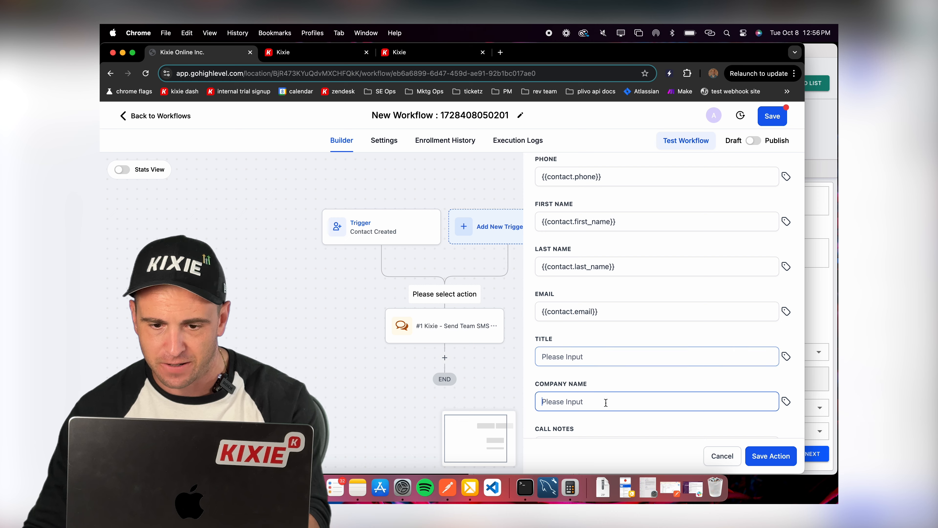
pyautogui.press('super+v')
# Step: Enter "Like this lead came from the facebook campaign." as the action's call notes
pyautogui.scroll(-2, 624, 370)
pyautogui.scroll(-2, 622, 387)
pyautogui.click(604, 337)
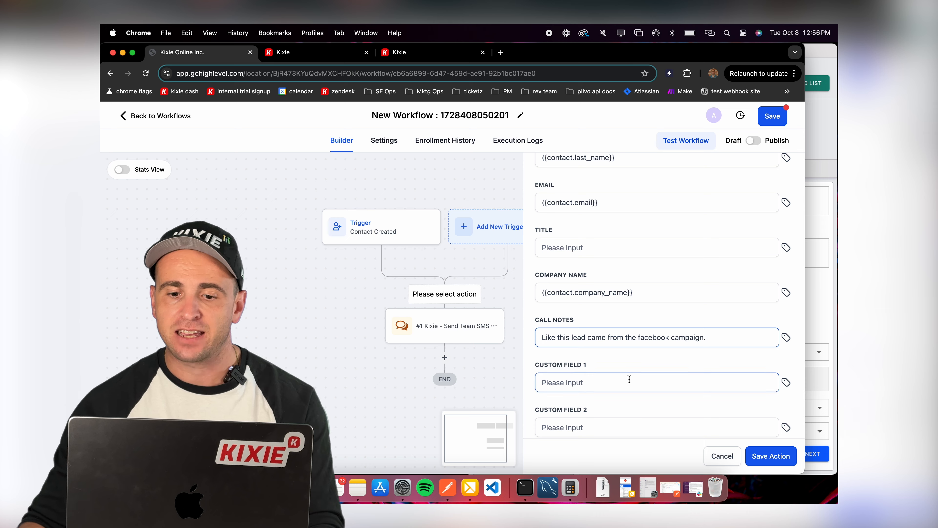
pyautogui.click(601, 382)
pyautogui.scroll(-3, 601, 377)
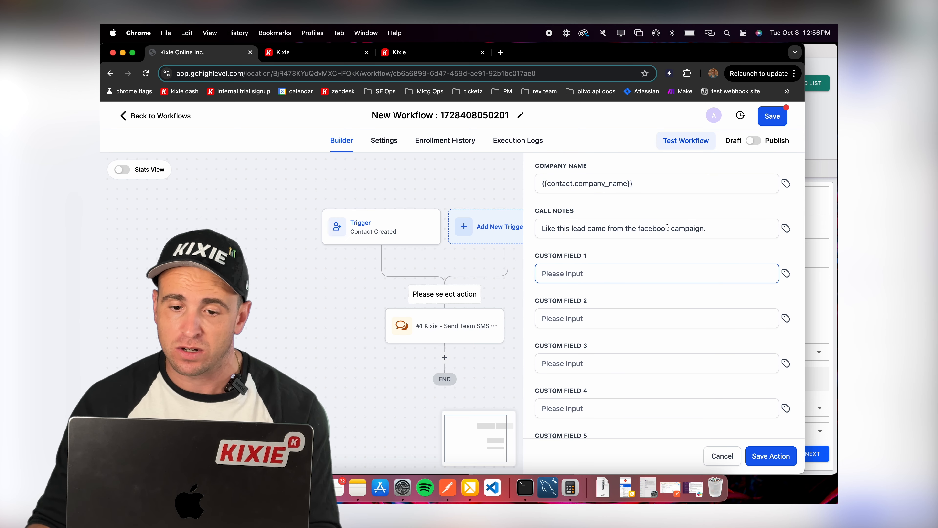
pyautogui.moveTo(720, 227); pyautogui.dragTo(541, 222)
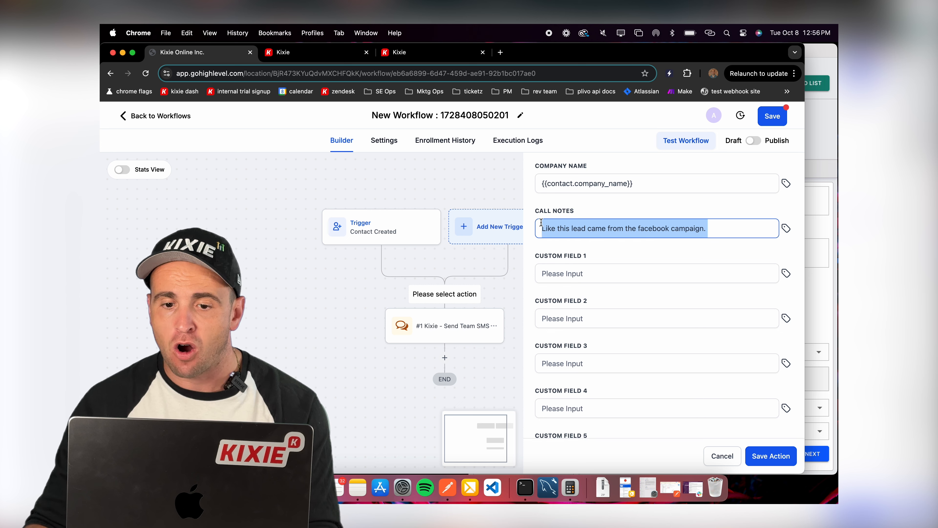
pyautogui.click(600, 272)
pyautogui.scroll(1, 631, 303)
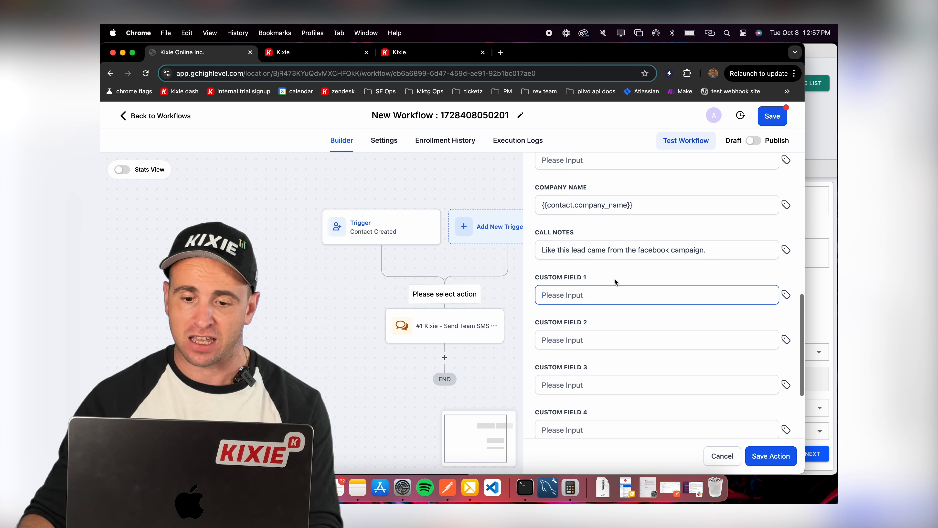
# Step: Replace "Like this lead" in the call notes with the contact's first name value, {{contact.first_name}}
pyautogui.doubleClick(549, 250)
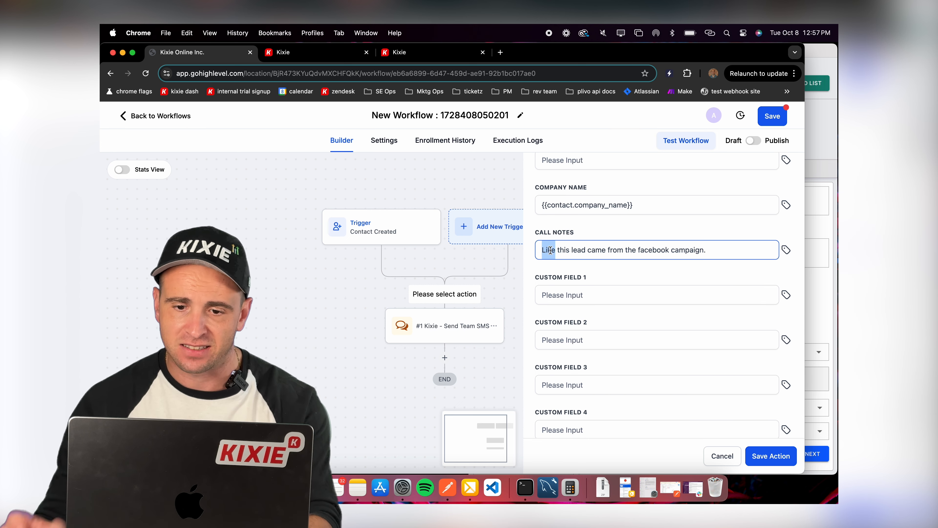
pyautogui.click(570, 250)
pyautogui.moveTo(585, 251); pyautogui.dragTo(517, 251)
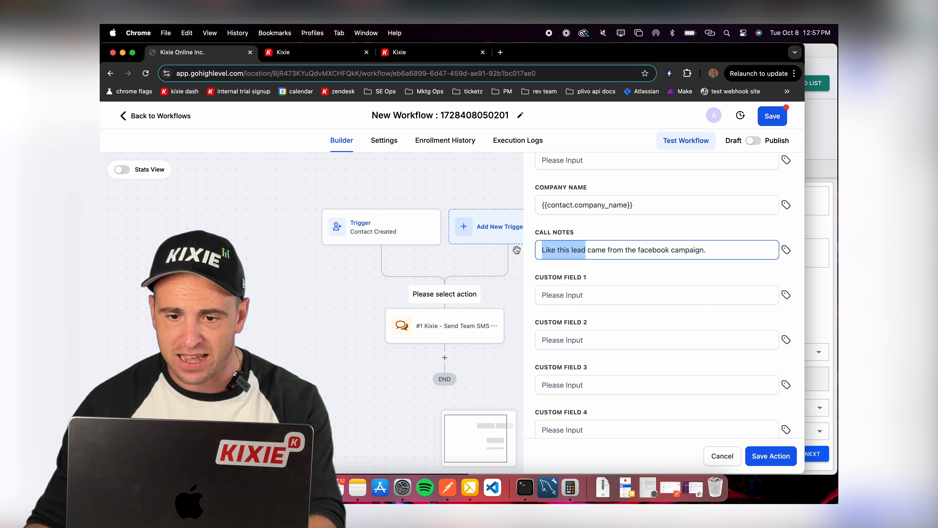
pyautogui.press('BackSpace')
pyautogui.click(785, 250)
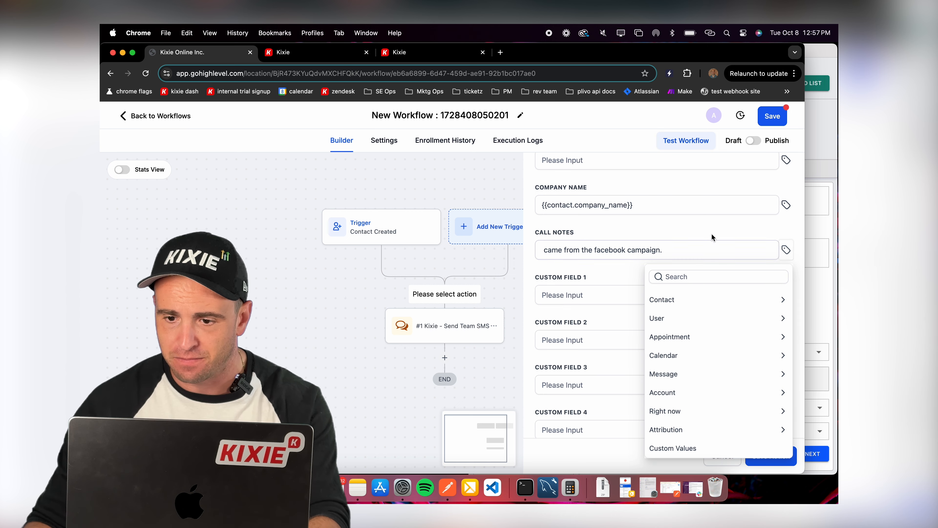
pyautogui.click(687, 299)
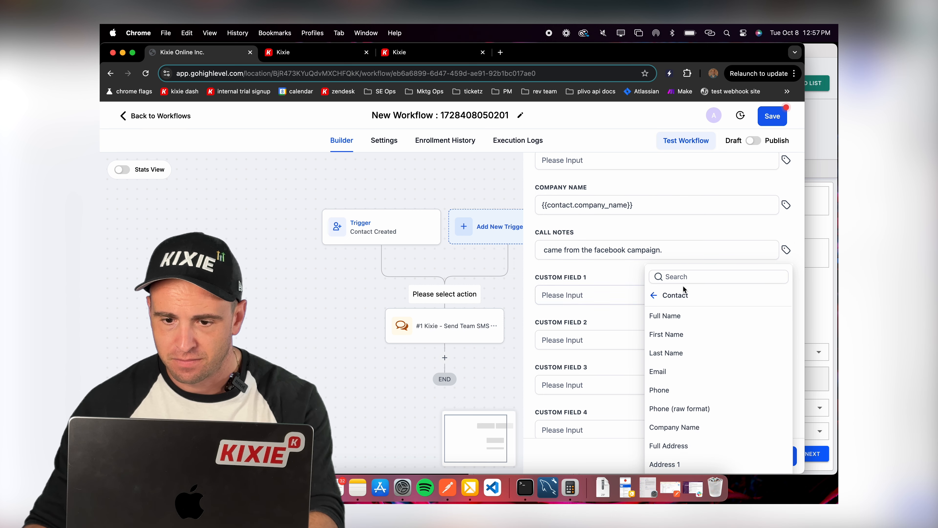
pyautogui.click(676, 337)
pyautogui.moveTo(737, 251); pyautogui.dragTo(670, 250)
pyautogui.press('BackSpace')
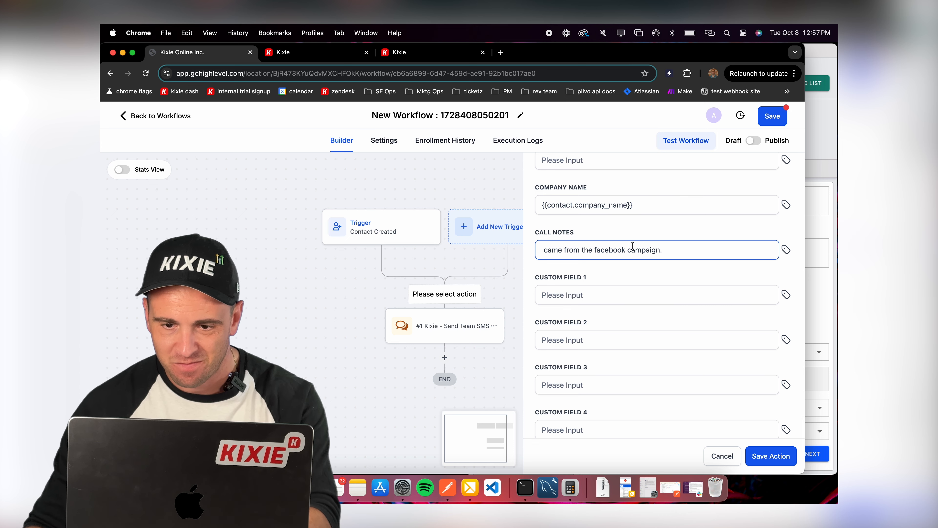
pyautogui.press('super+v')
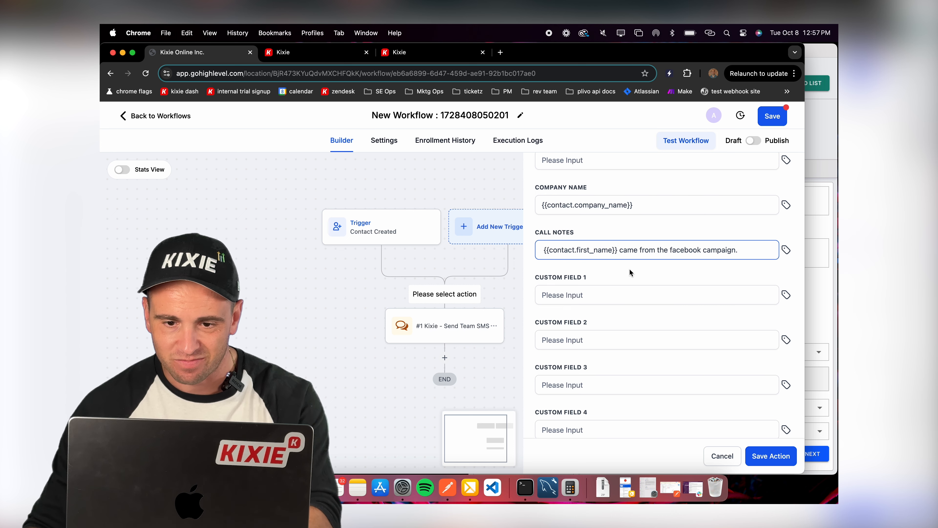
# Step: Check the completed Add To Powerlist fields and save the action to the workflow
pyautogui.scroll(10, 711, 373)
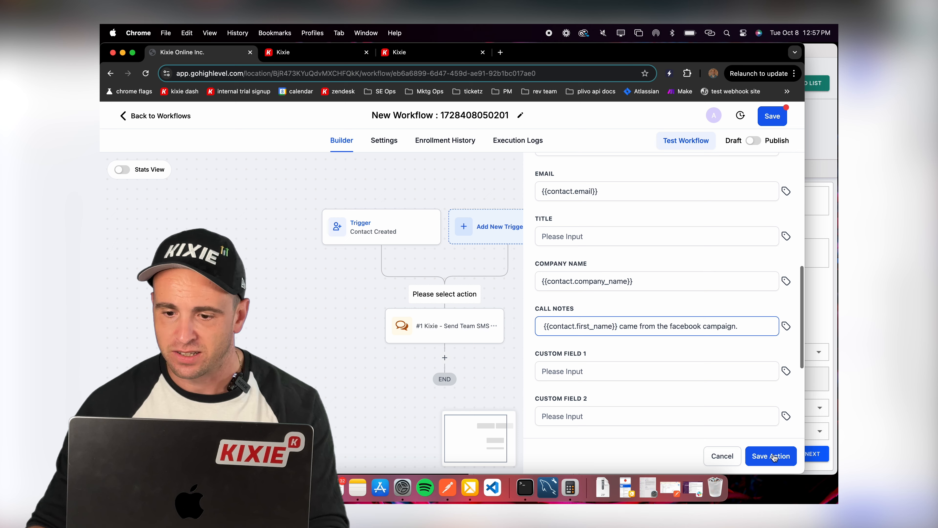
pyautogui.scroll(3, 705, 327)
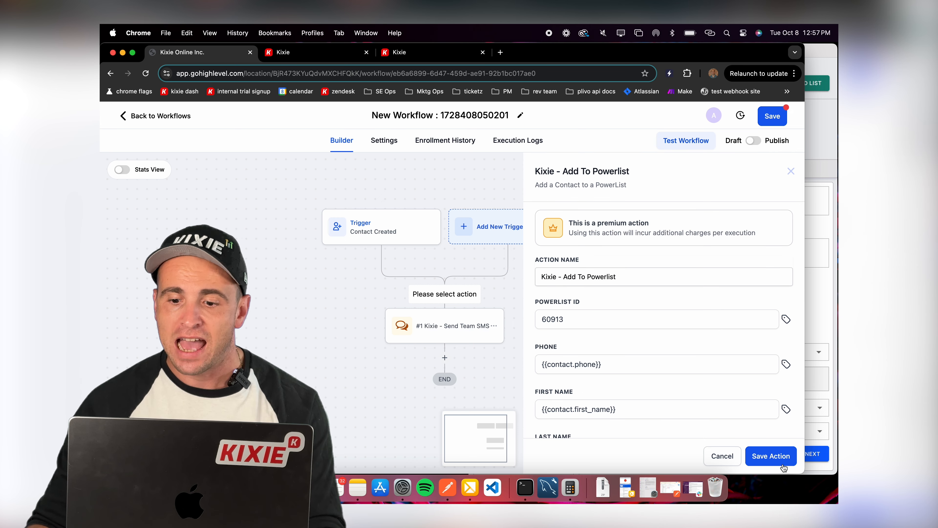
pyautogui.click(771, 457)
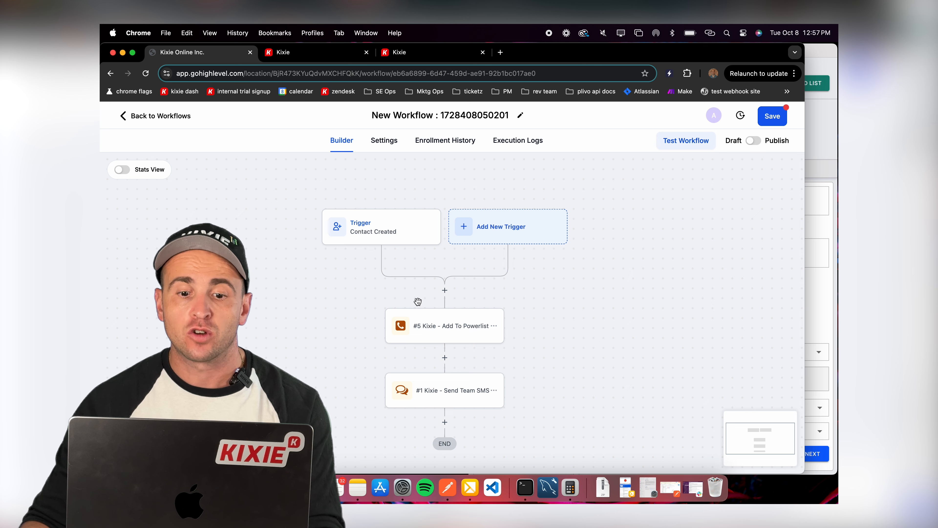
pyautogui.scroll(-2, 453, 326)
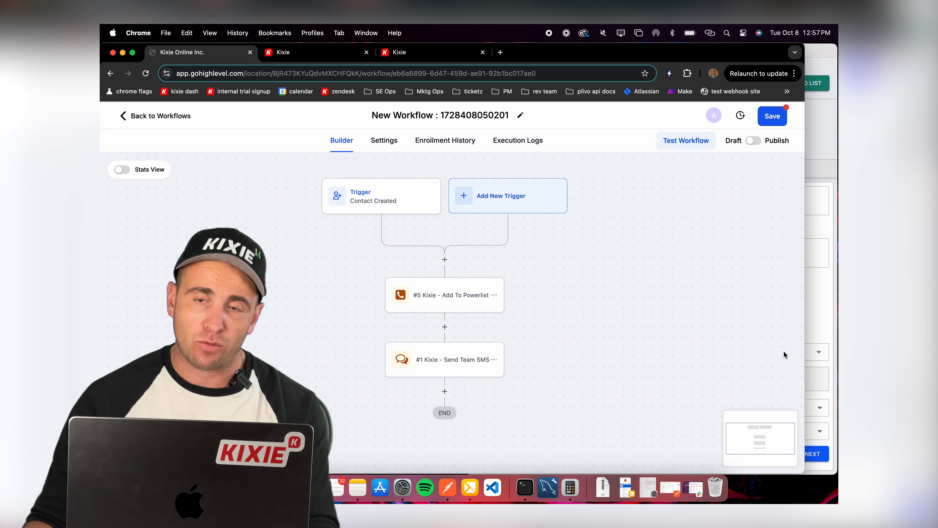
# Step: Switch to Kixie PowerCall, compare the personal and team SMS histories, and return to the HighLevel workflow
pyautogui.click(812, 149)
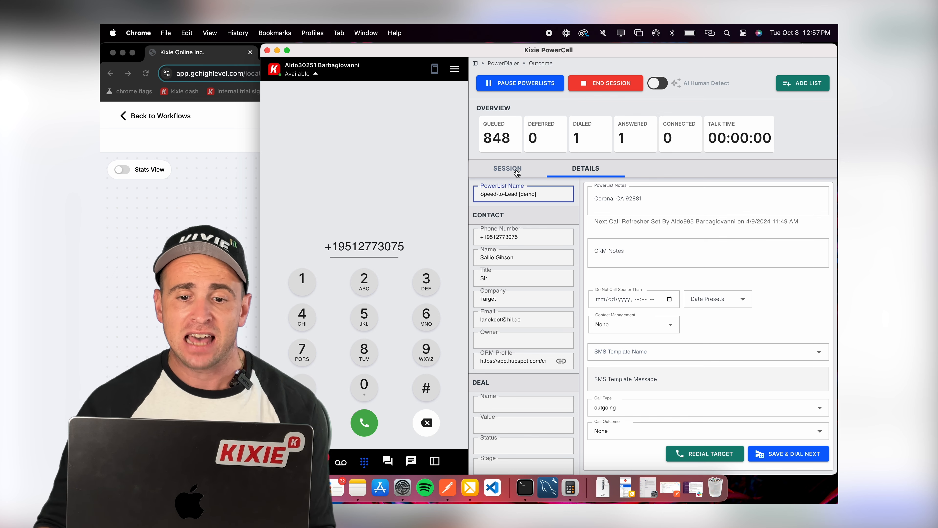
pyautogui.click(387, 460)
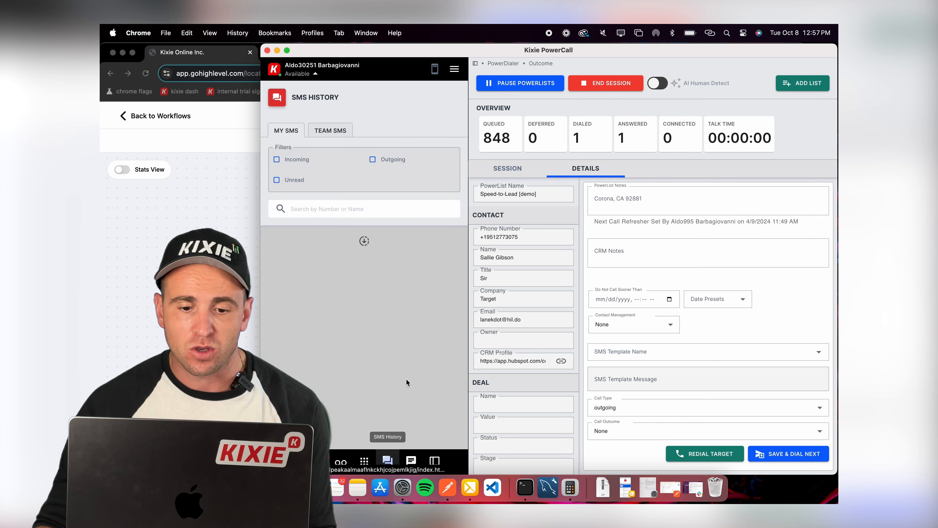
pyautogui.click(331, 130)
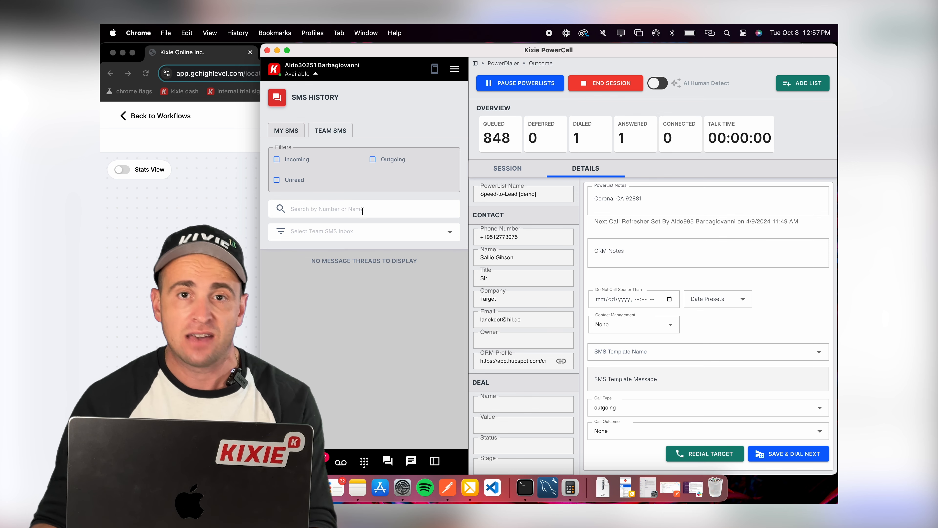
pyautogui.click(288, 138)
pyautogui.click(330, 130)
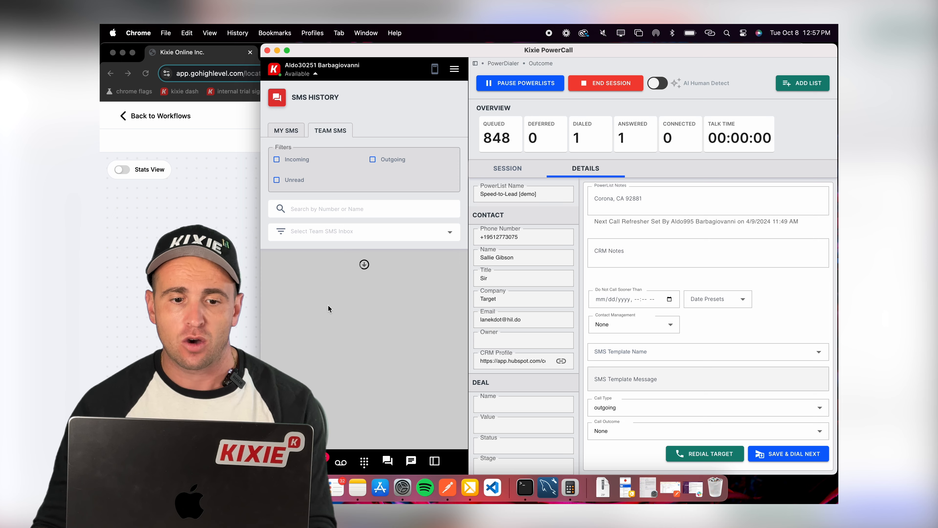
pyautogui.press('super+grave')
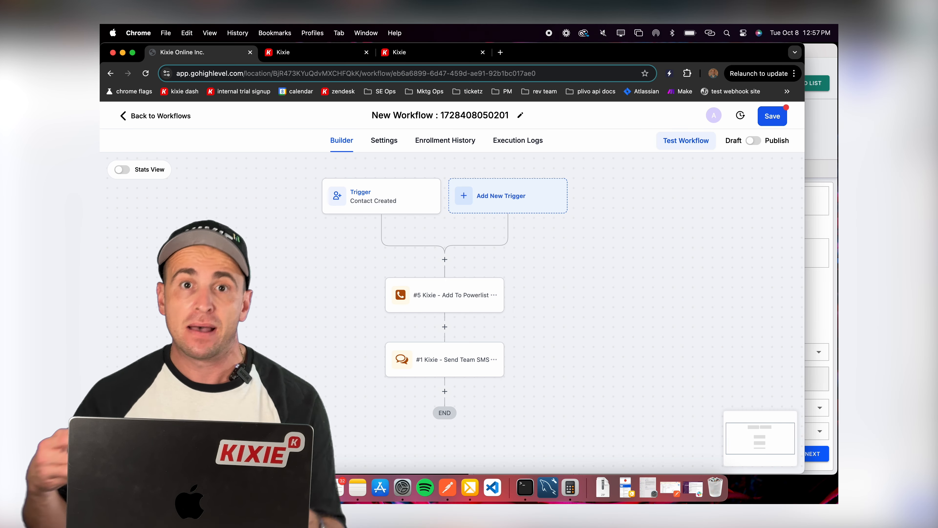